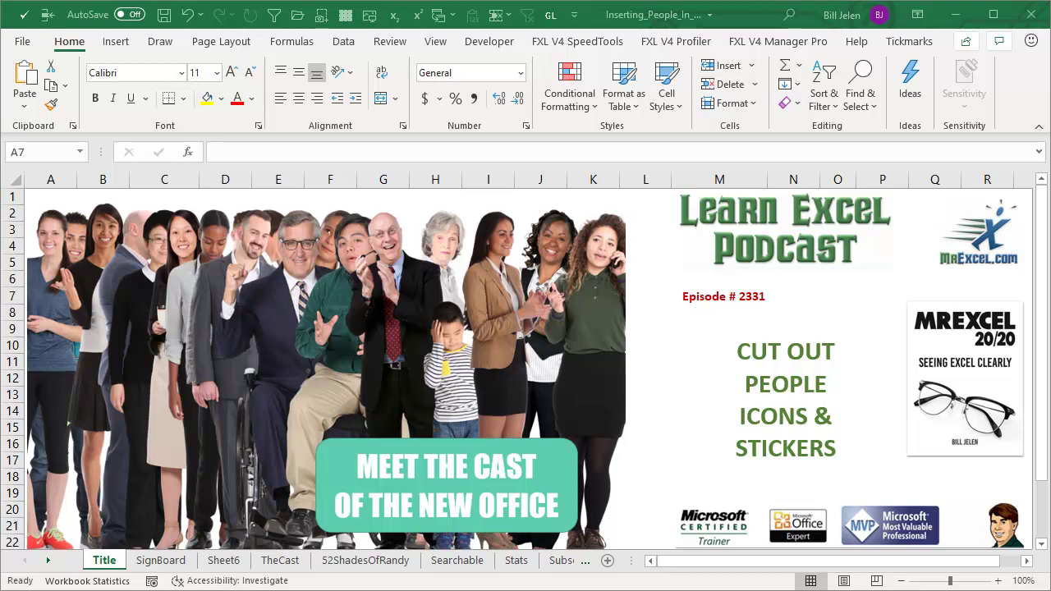
- Switch to the SignBoard sheet with the 'NEW ICONS, STICKERS, and CUT-OUT PEOPLE!' sign-holder
left_click(160, 561)
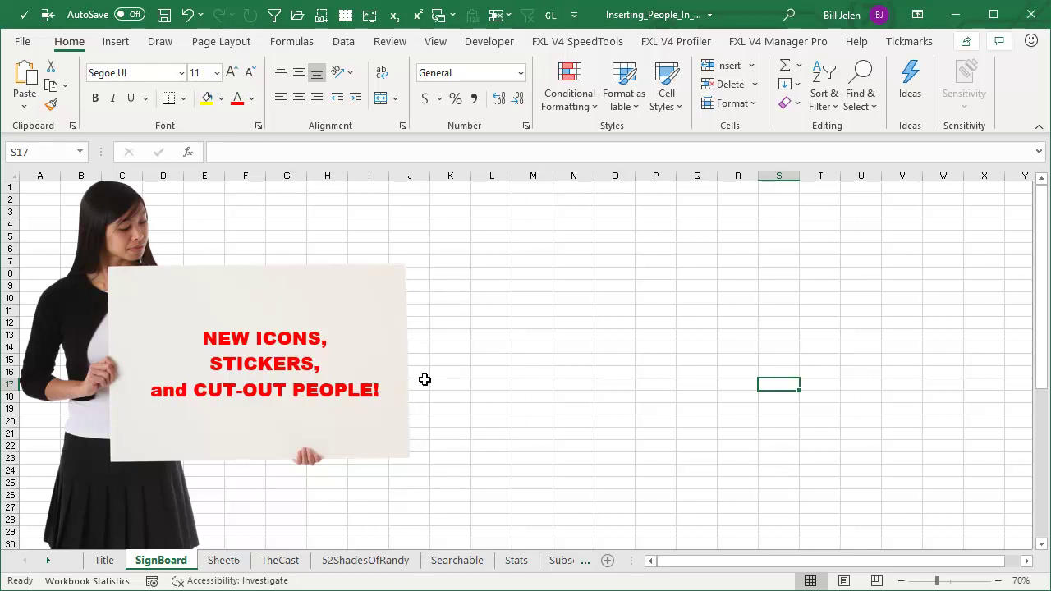
- On Sheet6, fill every cell of M9:R27 with 123 at once using Ctrl+Enter
left_click(225, 559)
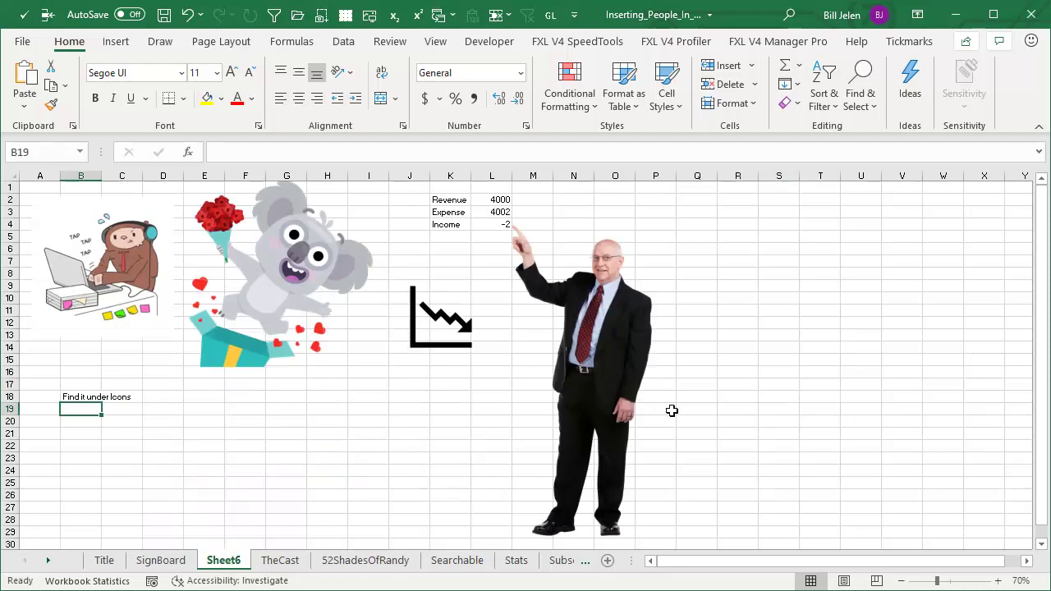
left_click(719, 486)
mouse_move(718, 486)
left_mouse_down()
mouse_move(521, 316)
mouse_move(519, 286)
left_mouse_up()
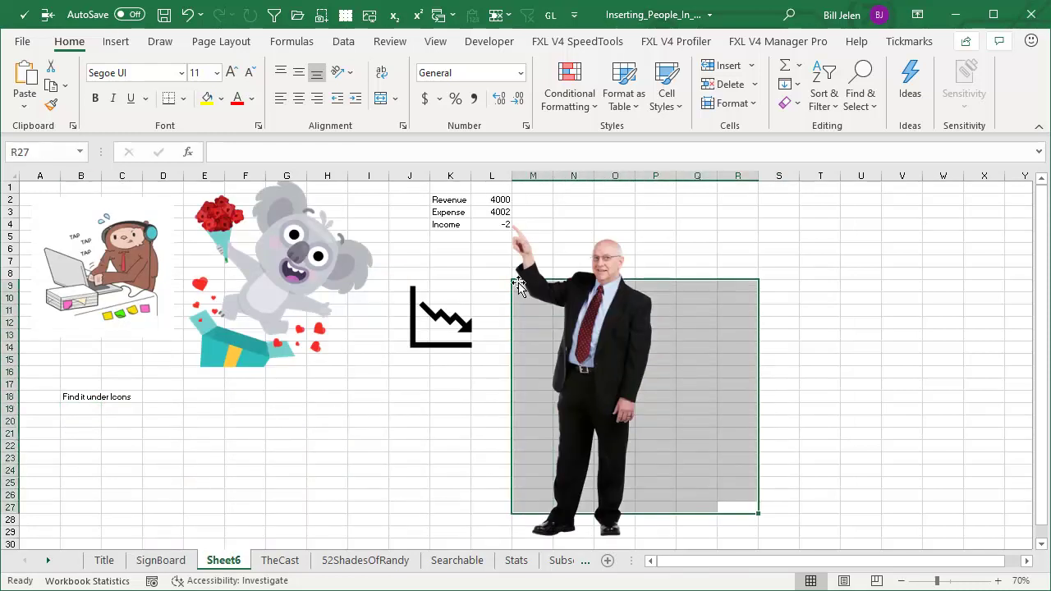
type("123")
key("ctrl+Return")
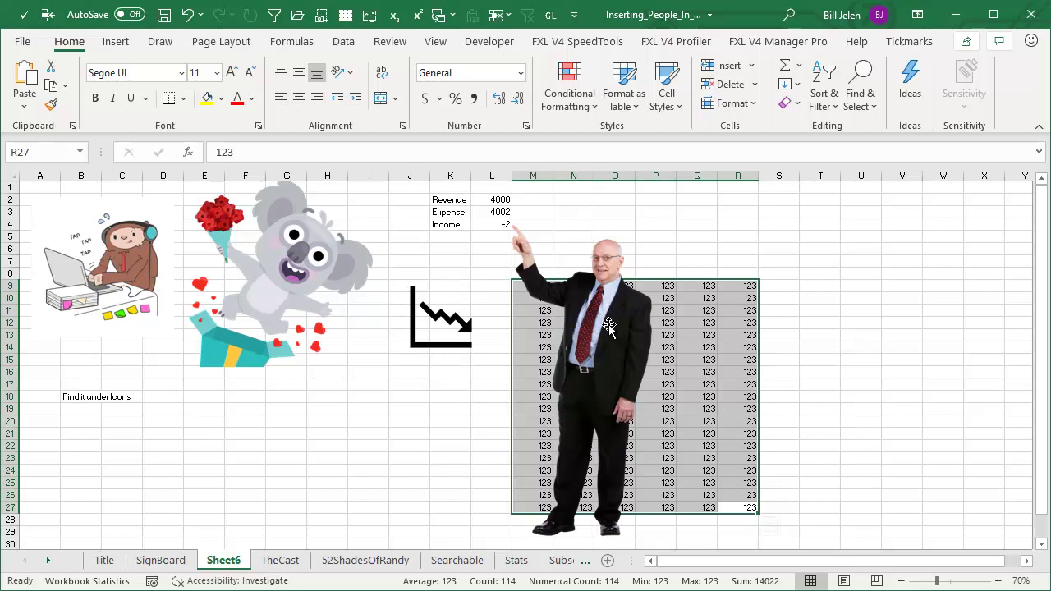
left_click(167, 396)
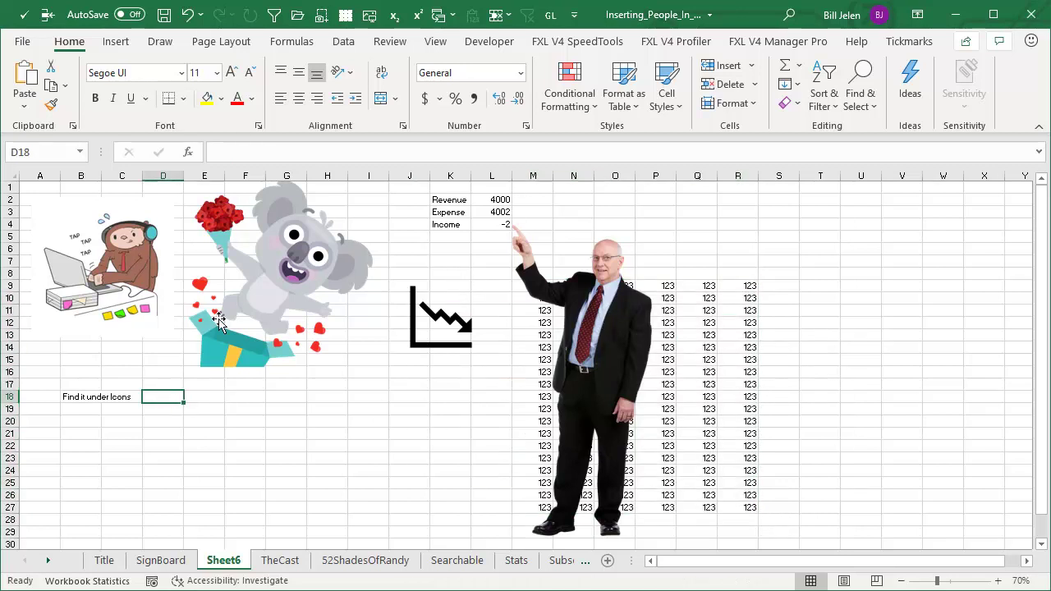
left_click(115, 42)
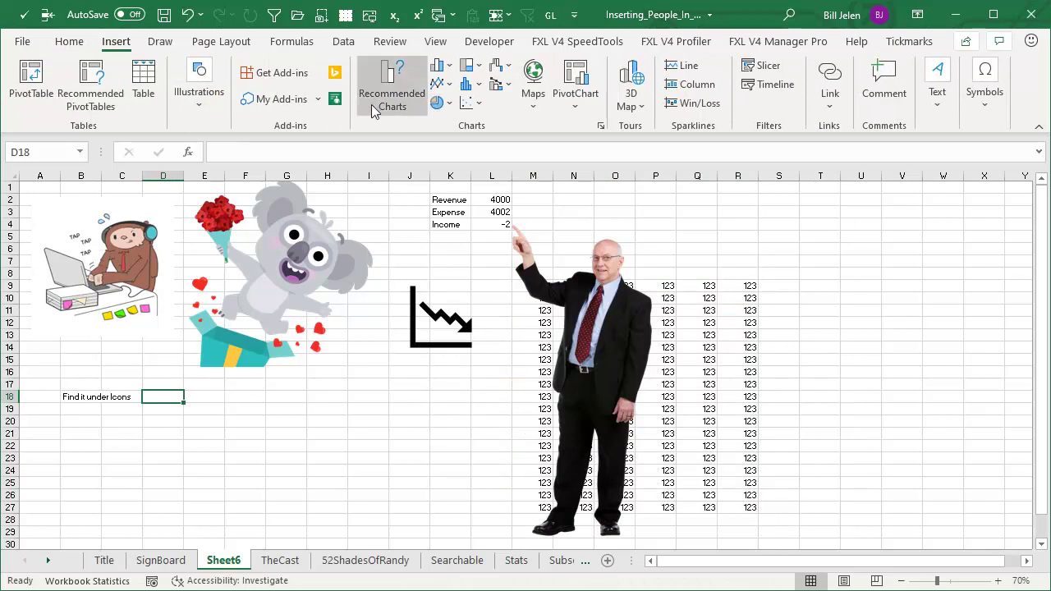
left_click(197, 98)
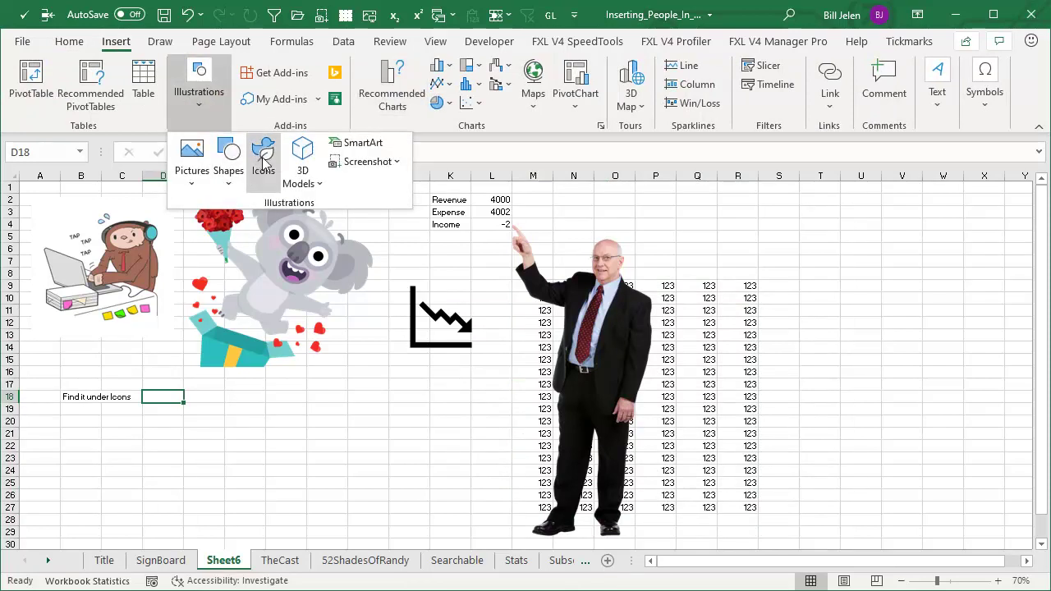
left_click(264, 157)
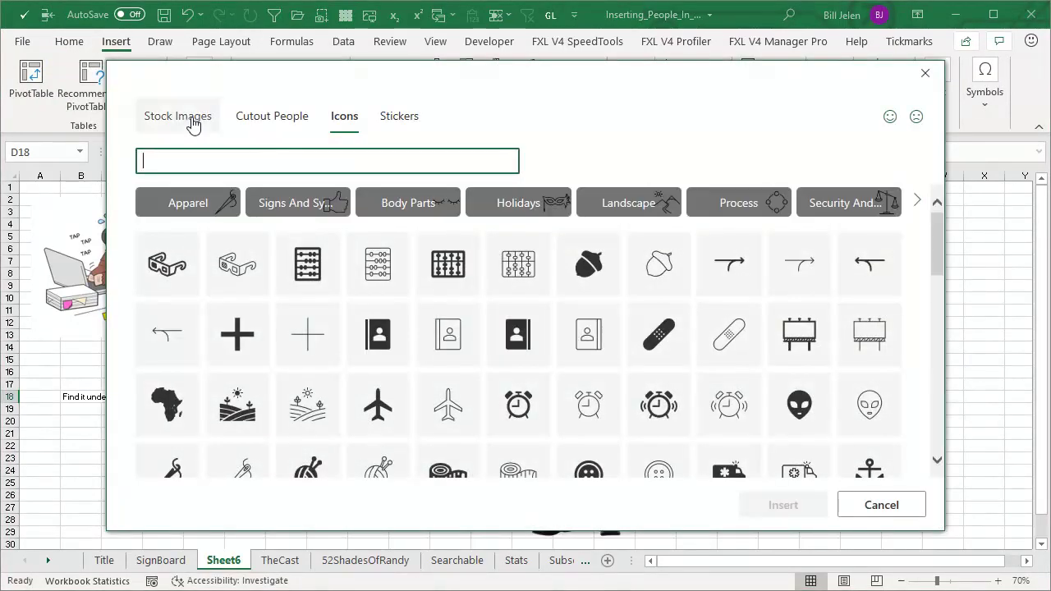
scroll(509, 356, "down", 5)
scroll(505, 367, "down", 10)
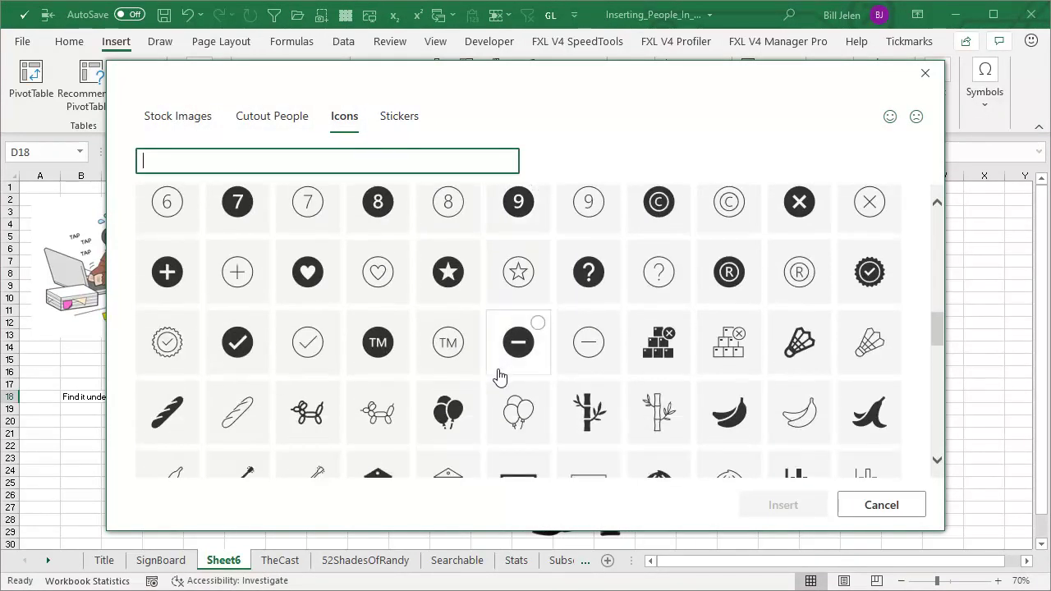
scroll(497, 374, "up", 15)
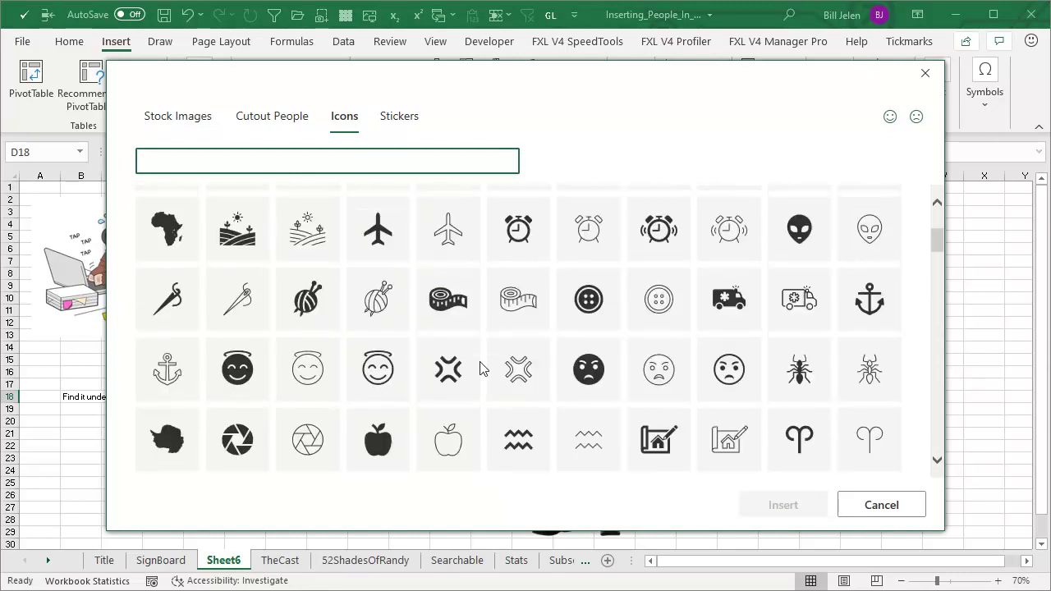
left_click(401, 120)
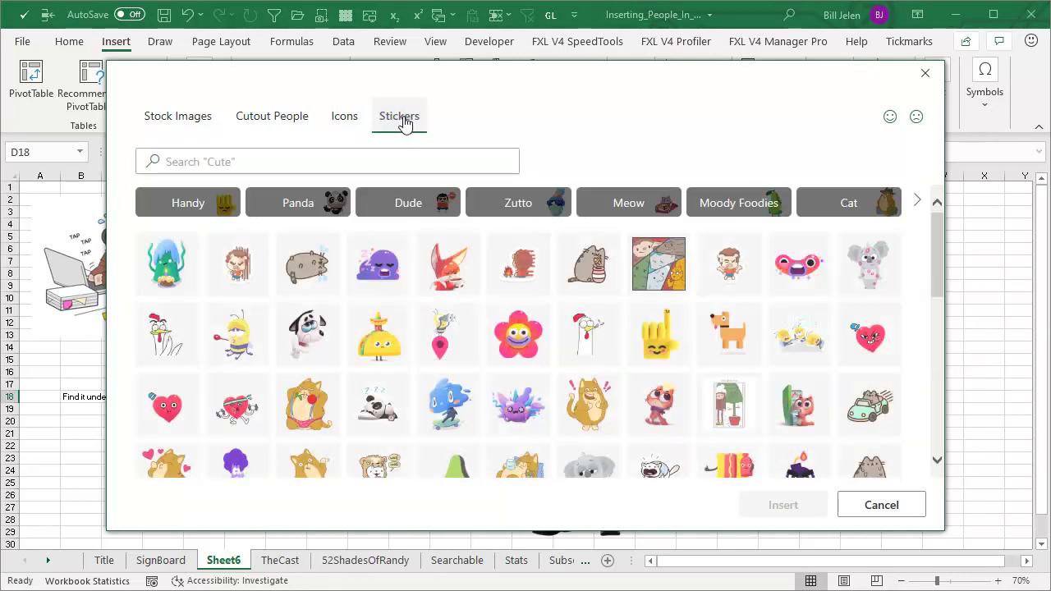
scroll(555, 271, "down", 8)
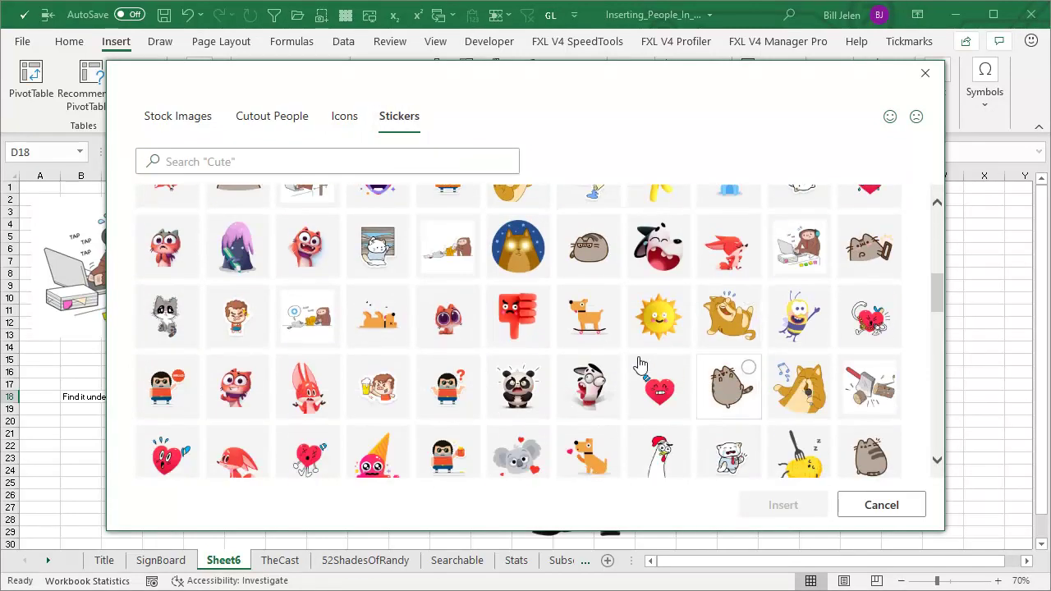
scroll(472, 307, "down", 3)
left_click(282, 124)
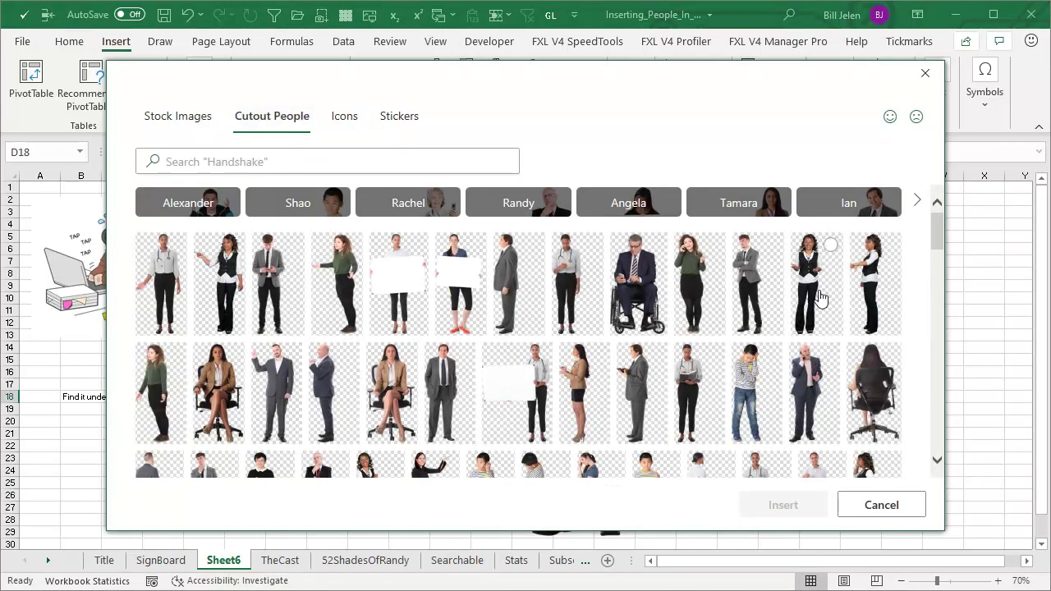
scroll(817, 312, "down", 3)
scroll(817, 315, "down", 10)
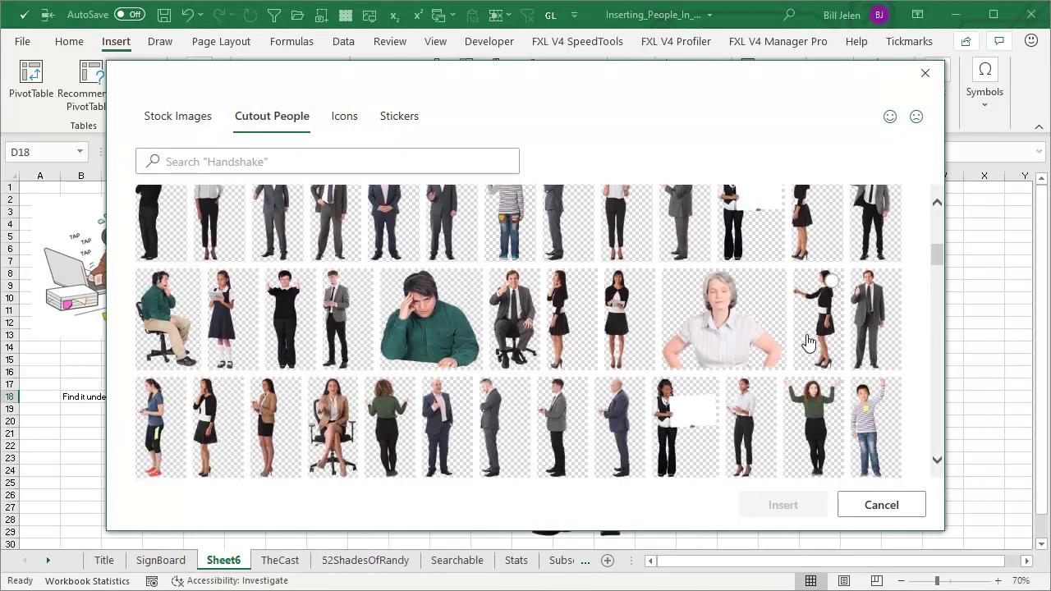
scroll(808, 341, "down", 10)
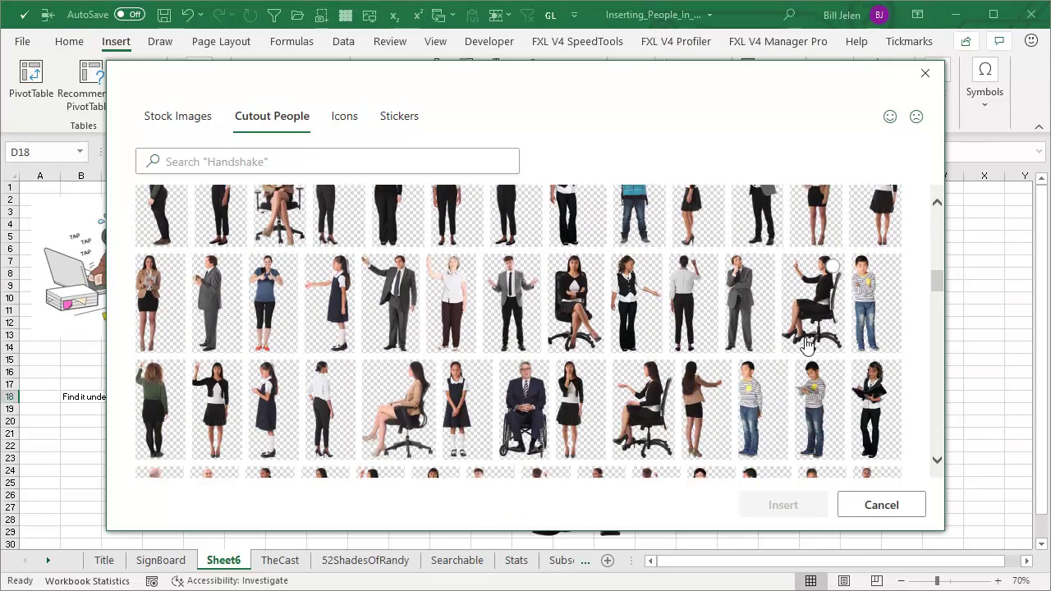
scroll(807, 345, "up", 10)
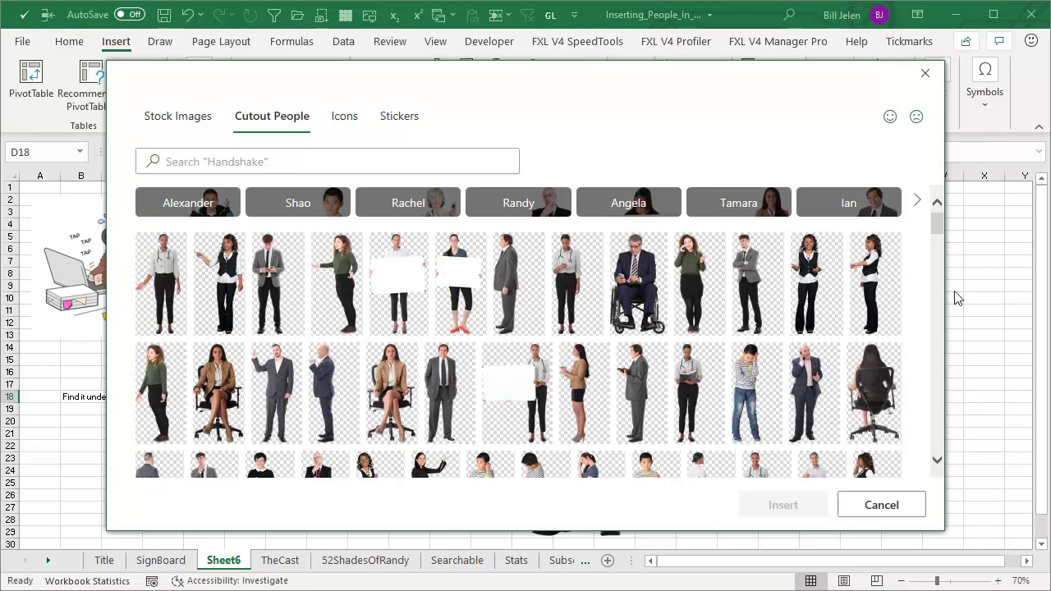
- Close the image library, open TheCast sheet and step along row 1 from Addison to Ian
left_click(925, 72)
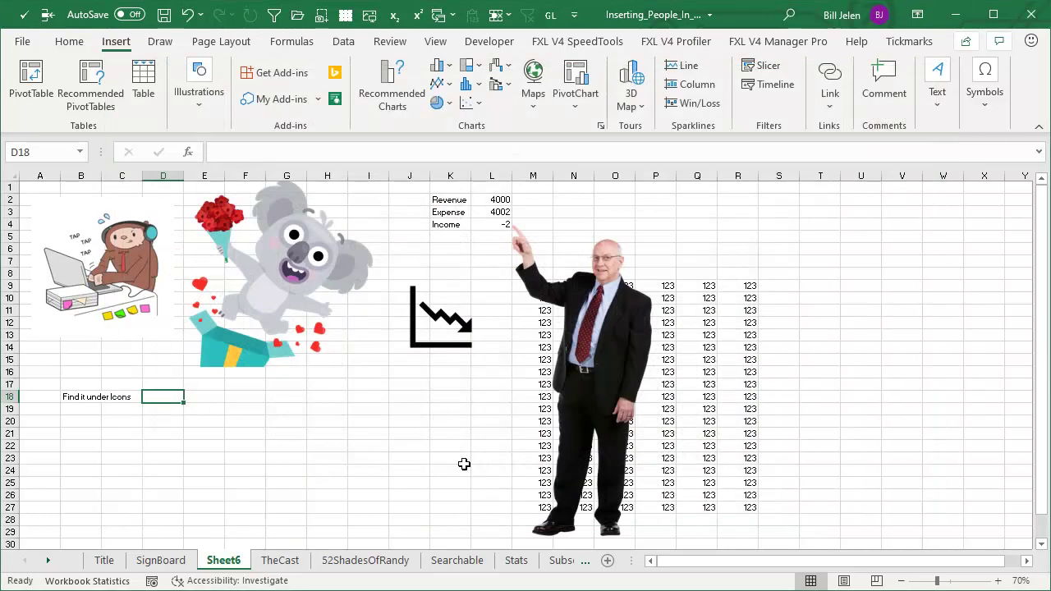
left_click(281, 560)
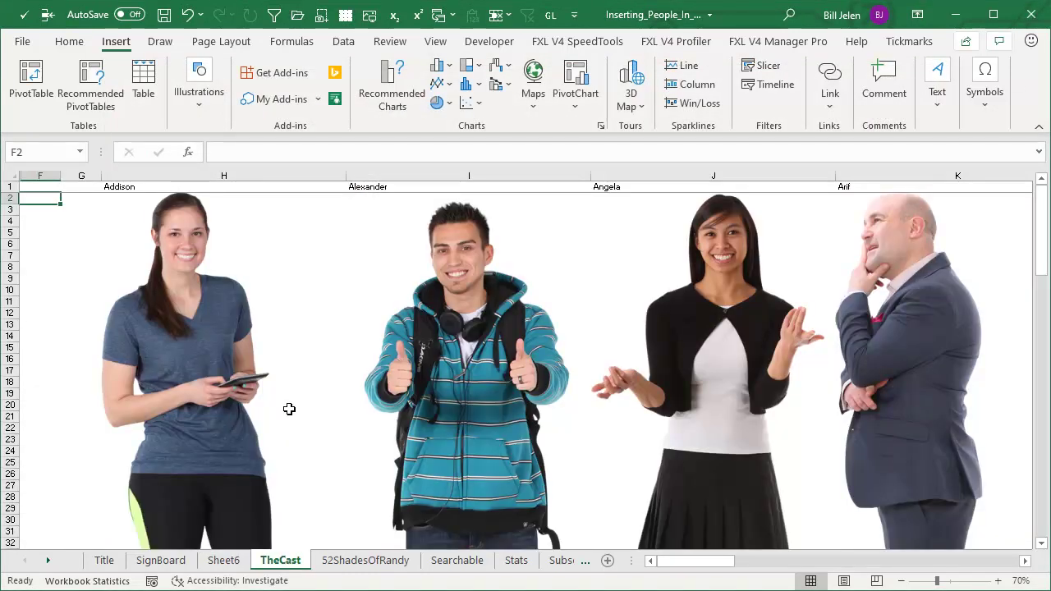
key("Up")
key("Right")
key("Right")
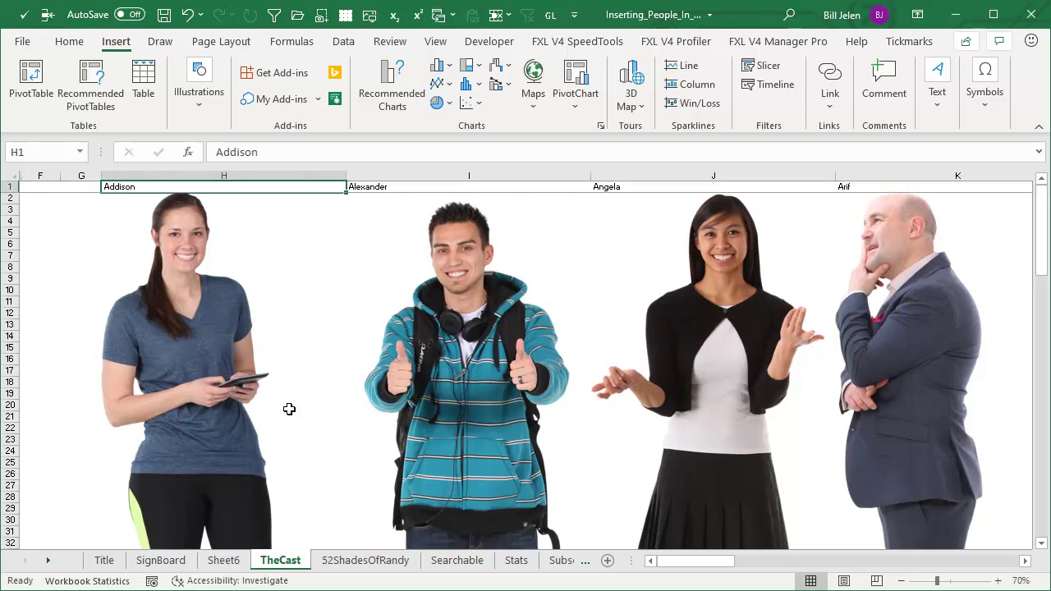
key("Right")
key("Right")
key("Right")
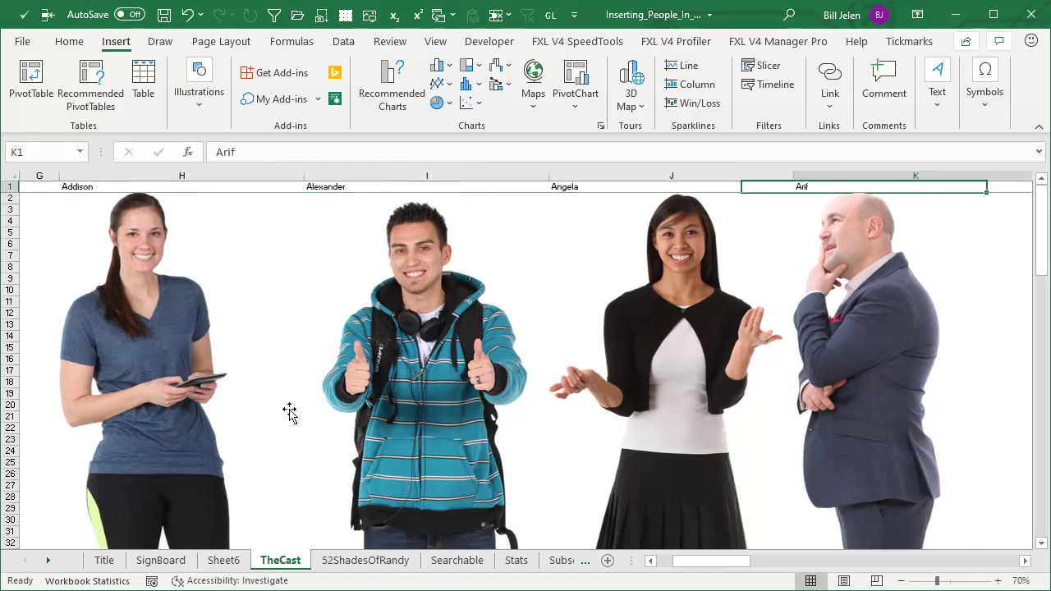
key("Right")
key("Right")
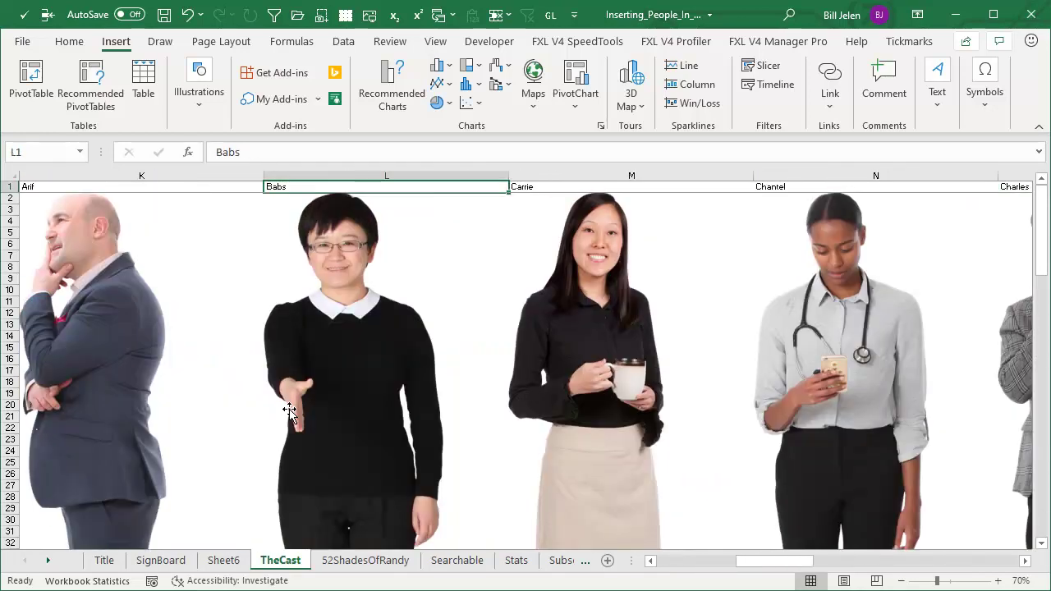
key("Right")
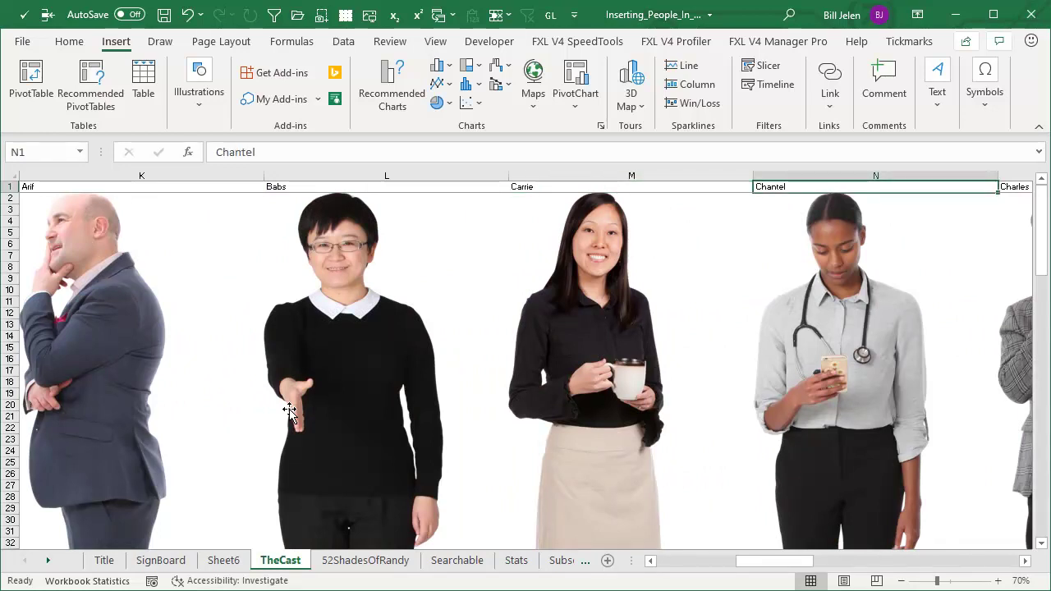
key("Right")
key("Right")
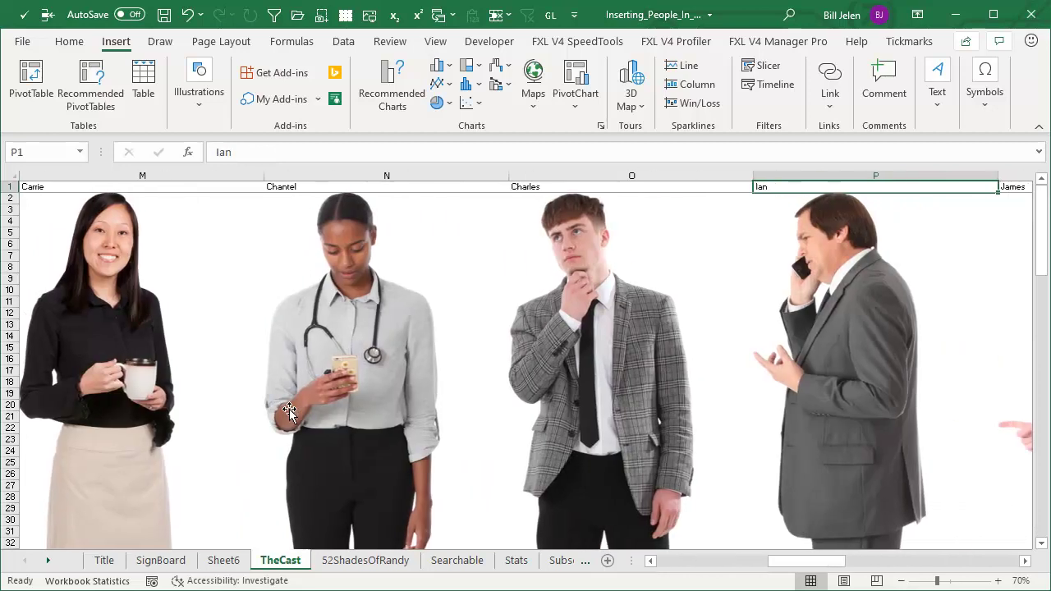
- Continue along the cast names to Sherri in X1, then settle on Randy in V1
key("Right")
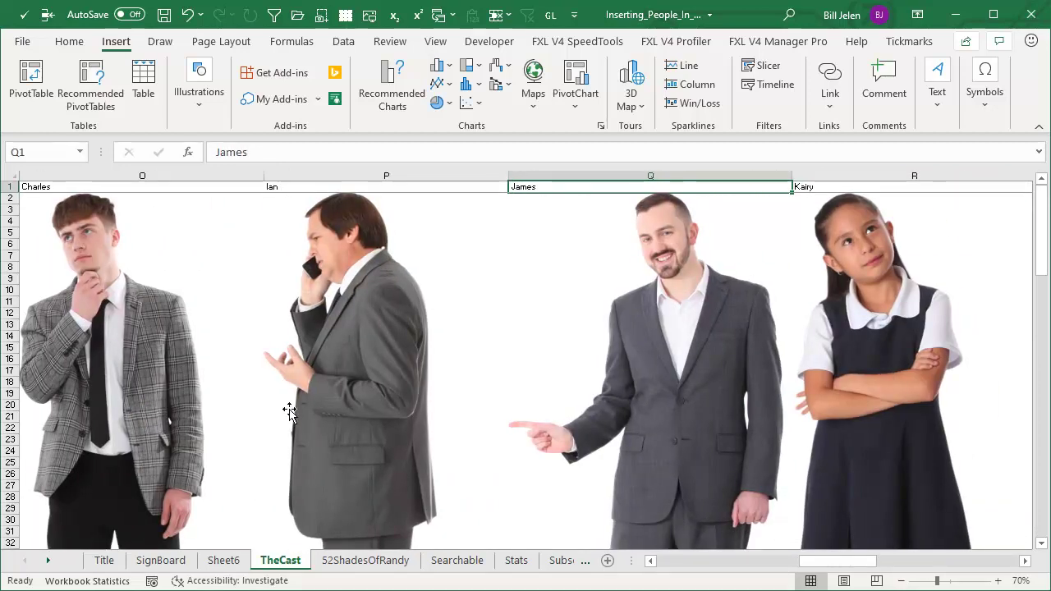
key("Right")
key("Right")
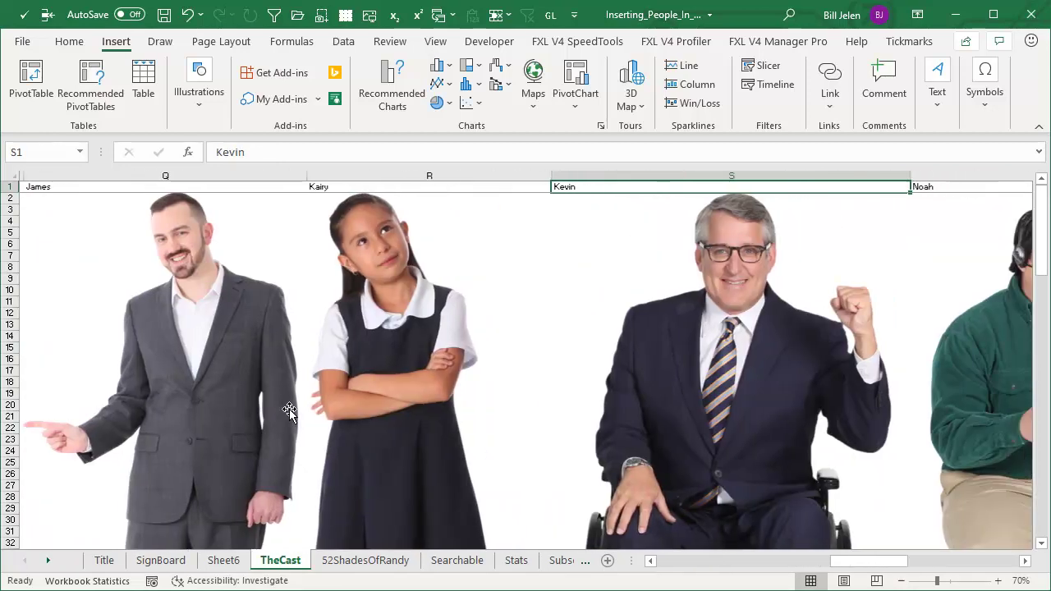
key("Right")
key("Right")
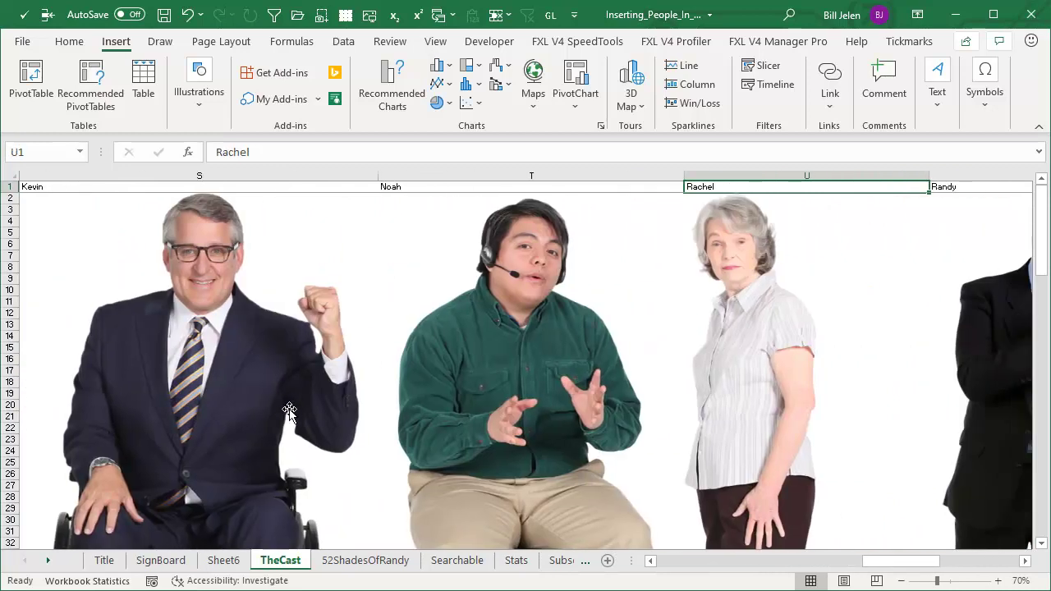
key("Right")
key("Right")
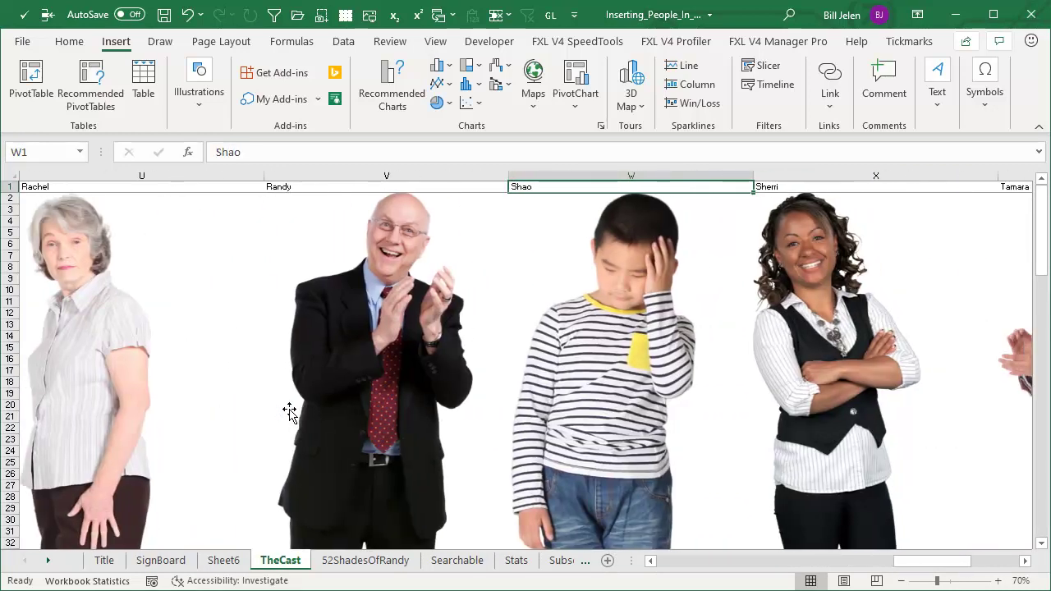
key("Right")
key("Right")
key("Right")
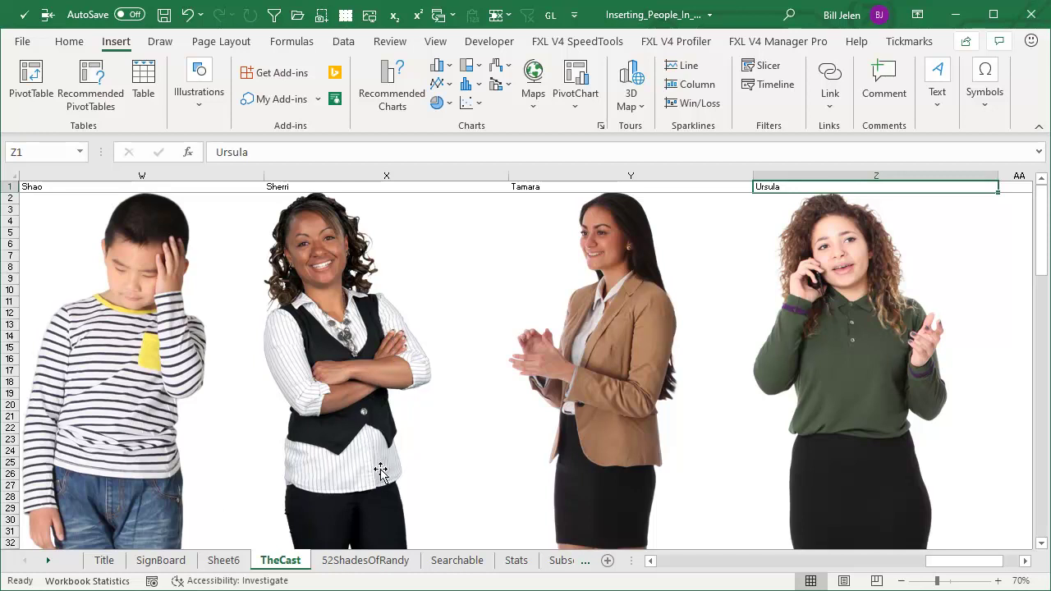
key("Left")
key("Left")
key("Left")
key("Left")
key("Left")
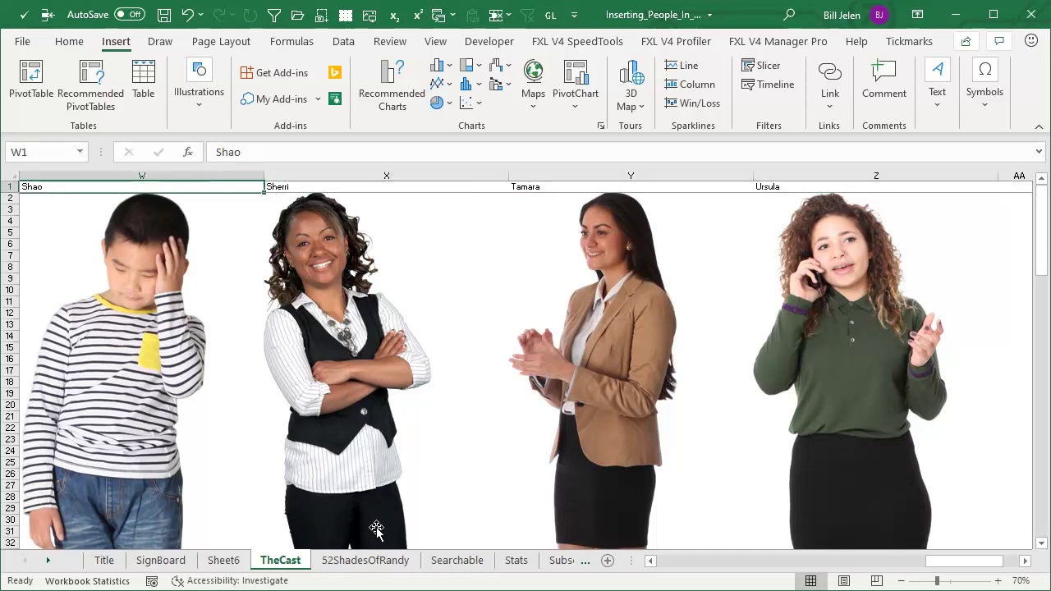
key("Right")
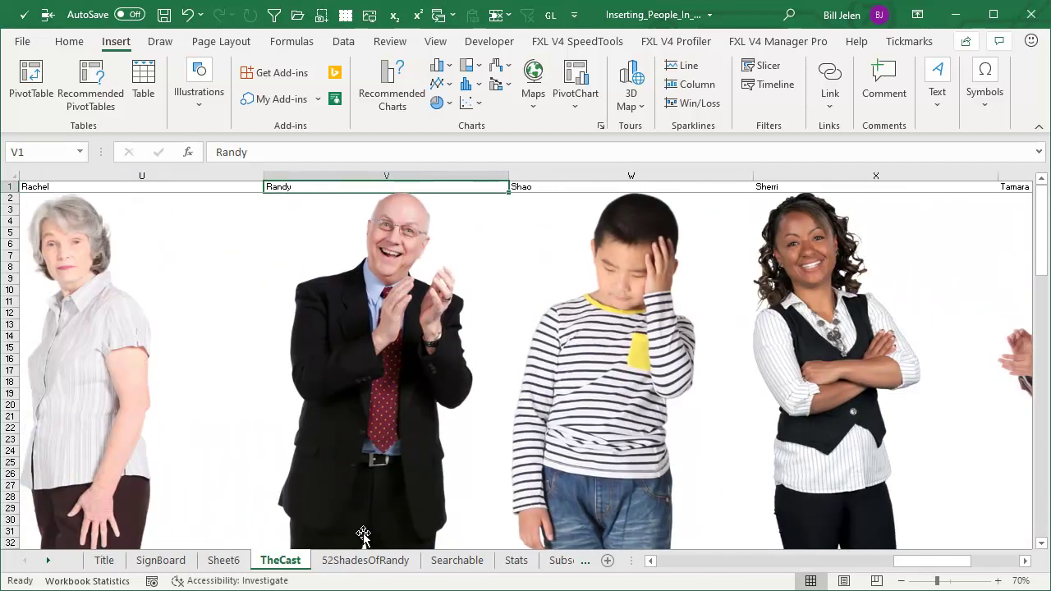
- On 52ShadesOfRandy, reset the A1 scroll bar and step through Randy's early poses
left_click(359, 563)
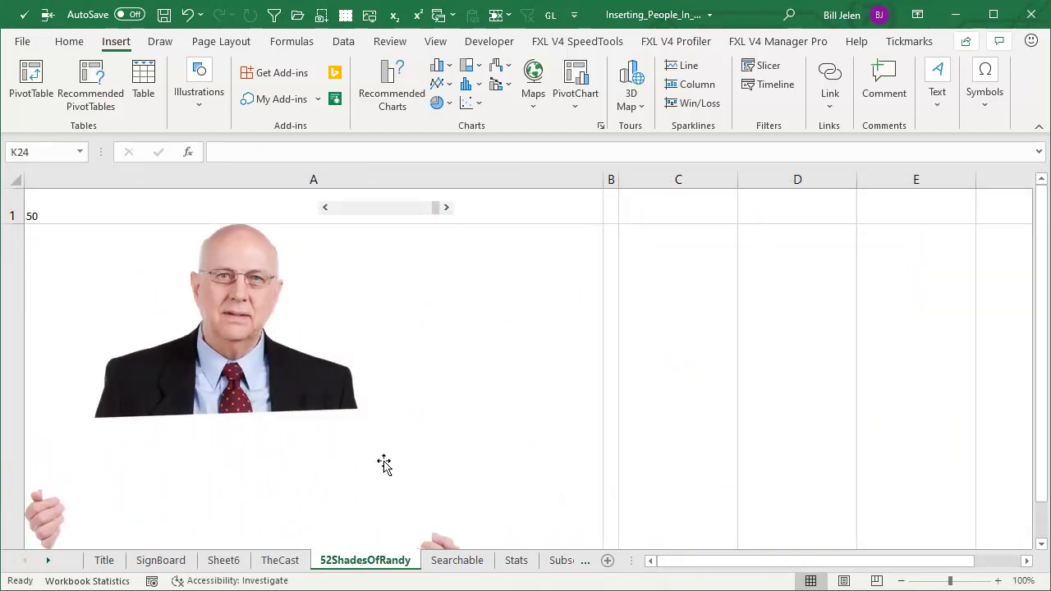
left_click_drag(436, 207, 304, 211)
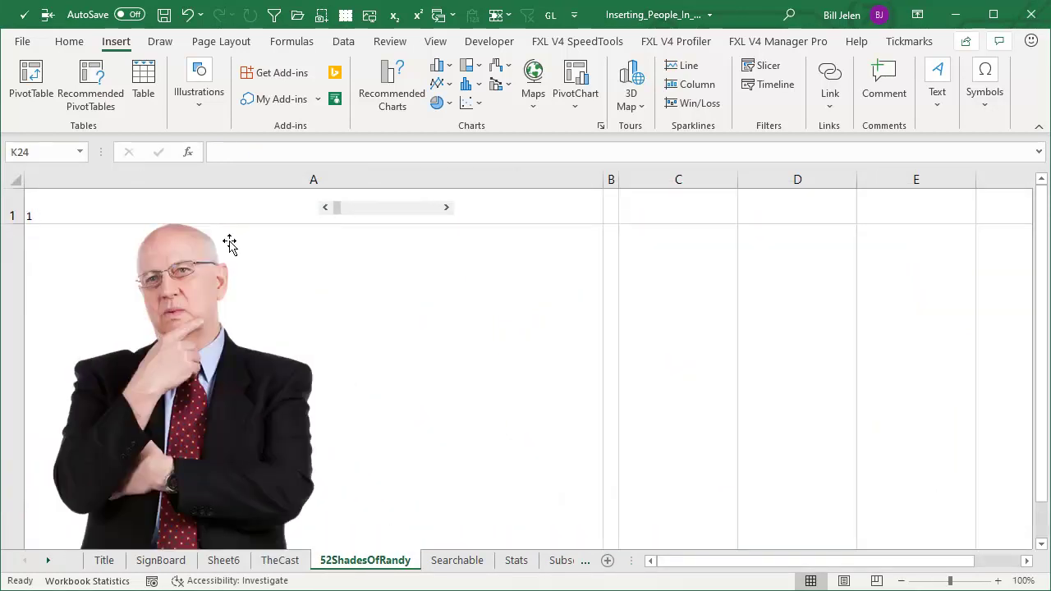
left_click(446, 209)
left_click(447, 208)
left_click(446, 210)
left_click(446, 209)
left_click(447, 209)
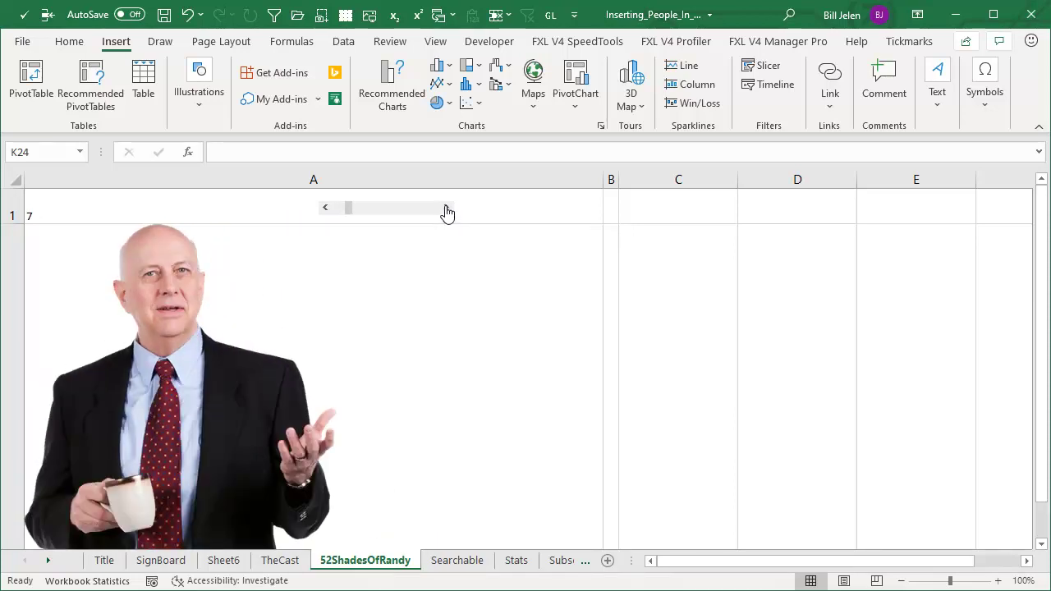
left_click(447, 210)
left_click(447, 209)
left_click(445, 209)
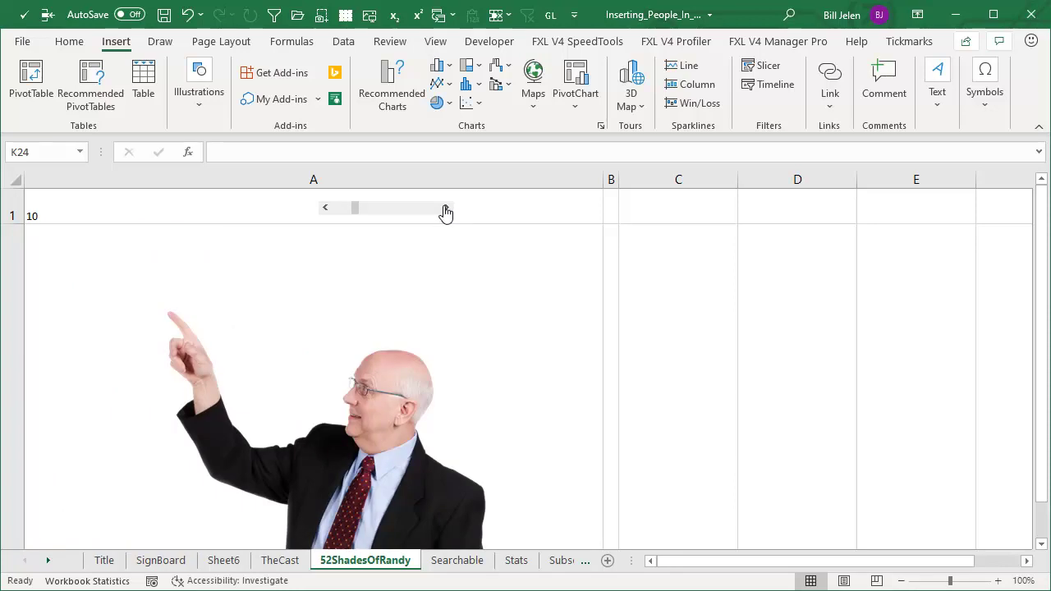
left_click(446, 210)
left_click(446, 209)
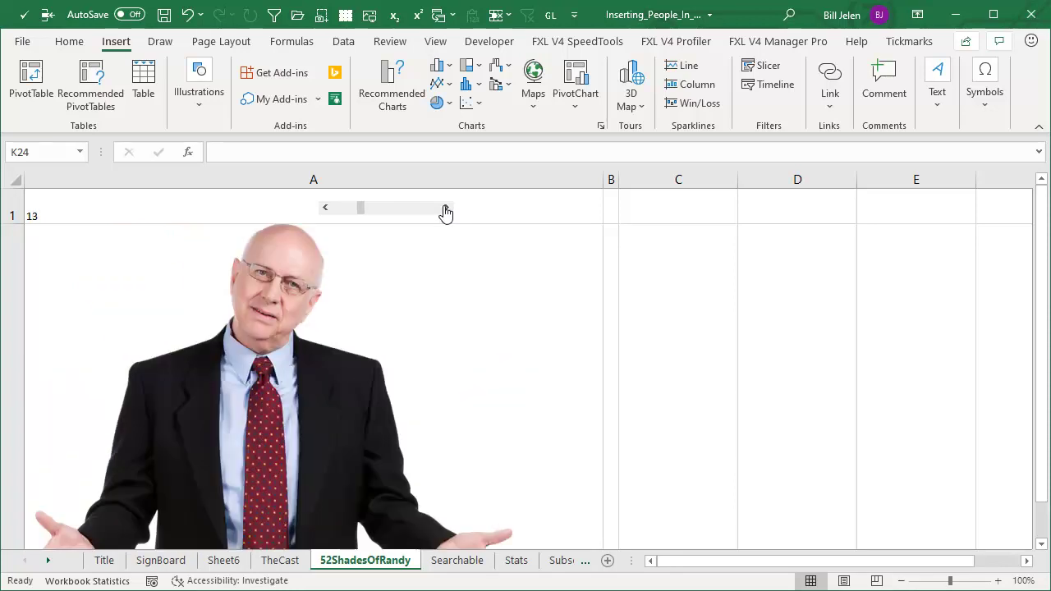
left_click(446, 209)
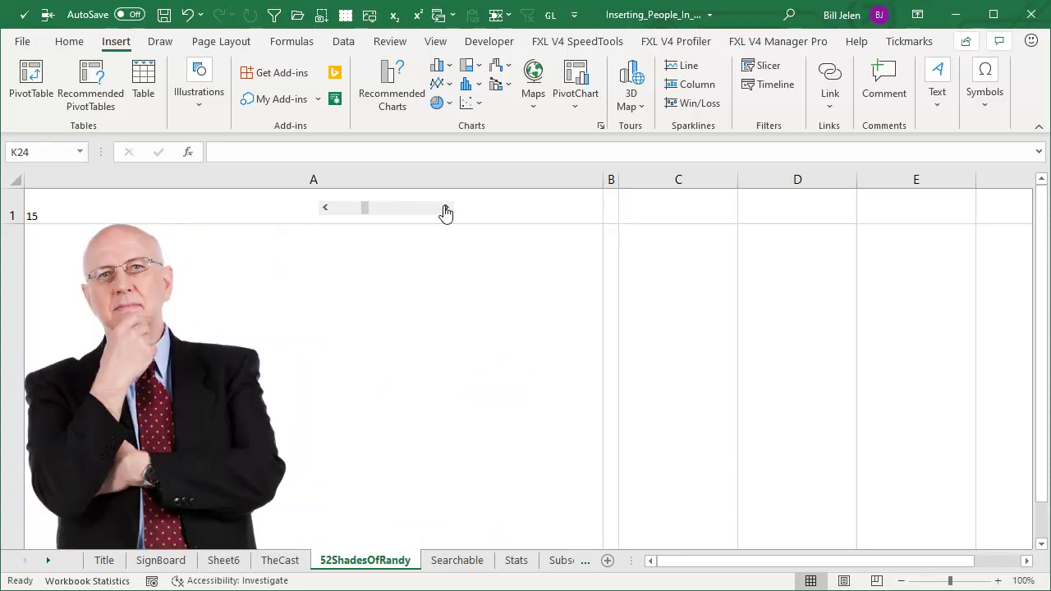
left_click(446, 209)
left_click(445, 210)
left_click(446, 210)
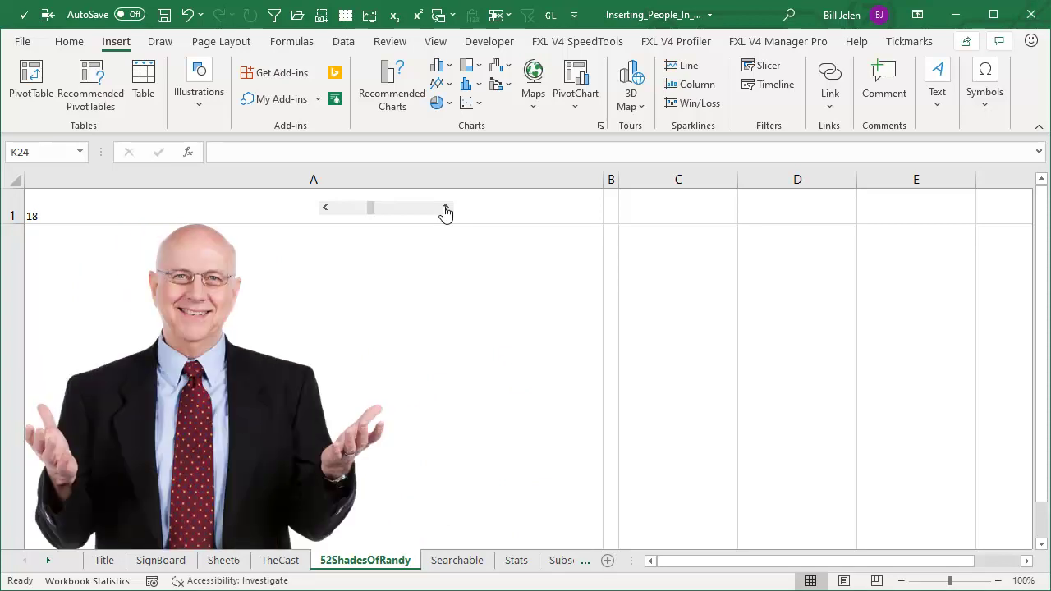
left_click(445, 210)
left_click(446, 210)
left_click(445, 209)
left_click(446, 209)
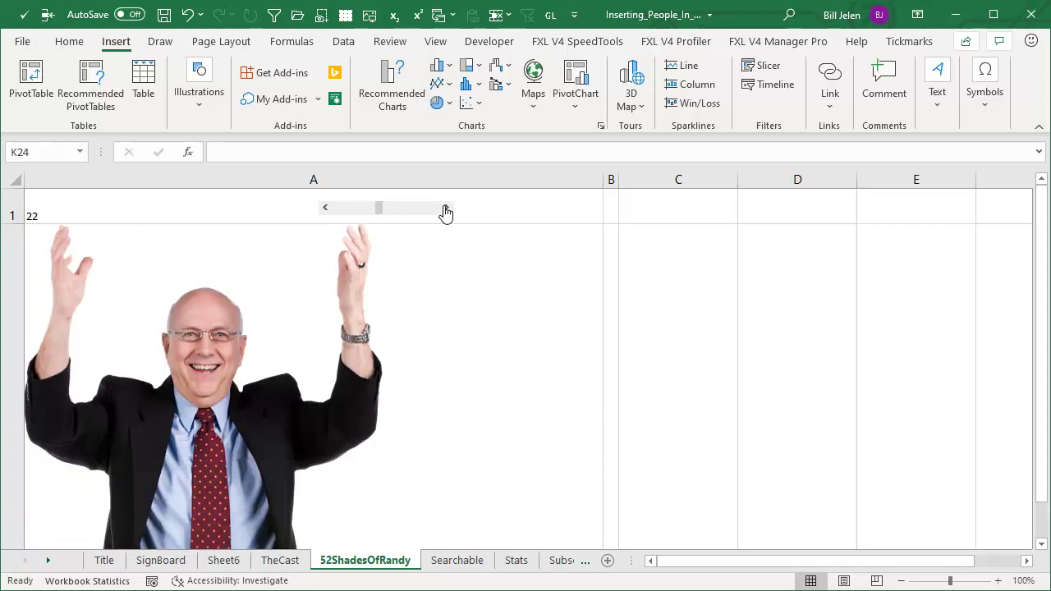
left_click(446, 210)
left_click(446, 209)
left_click(446, 209)
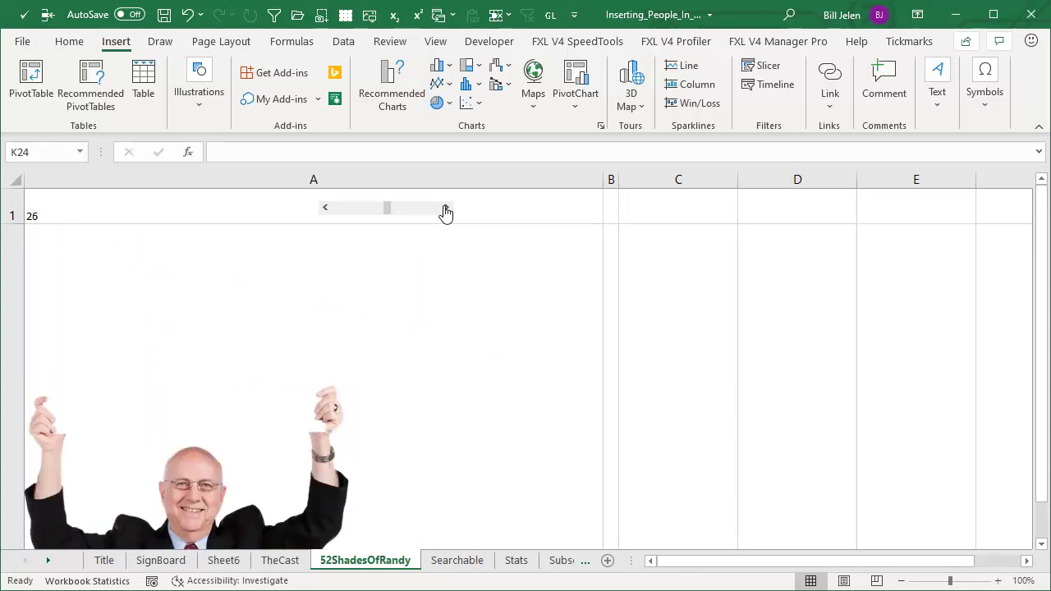
- Keep raising A1 through Randy's later poses, backing up one pose once
left_click(446, 209)
left_click(446, 209)
left_click(445, 210)
left_click(446, 210)
left_click(446, 209)
left_click(446, 210)
left_click(446, 209)
left_click(446, 209)
left_click(446, 210)
left_click(446, 209)
left_click(446, 210)
left_click(446, 209)
left_click(446, 209)
left_click(446, 210)
left_click(446, 209)
left_click(445, 209)
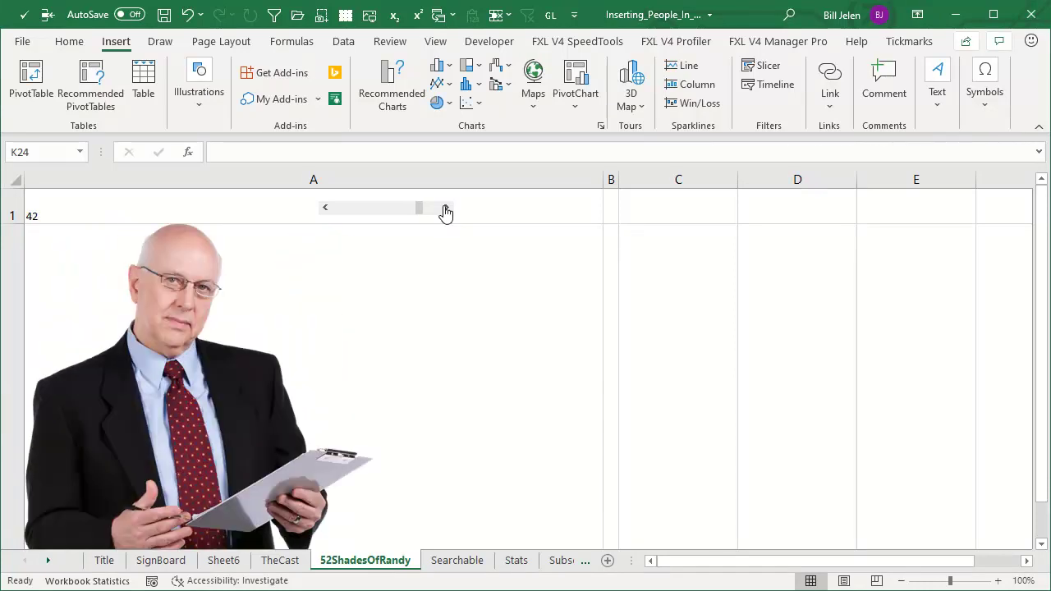
left_click(326, 208)
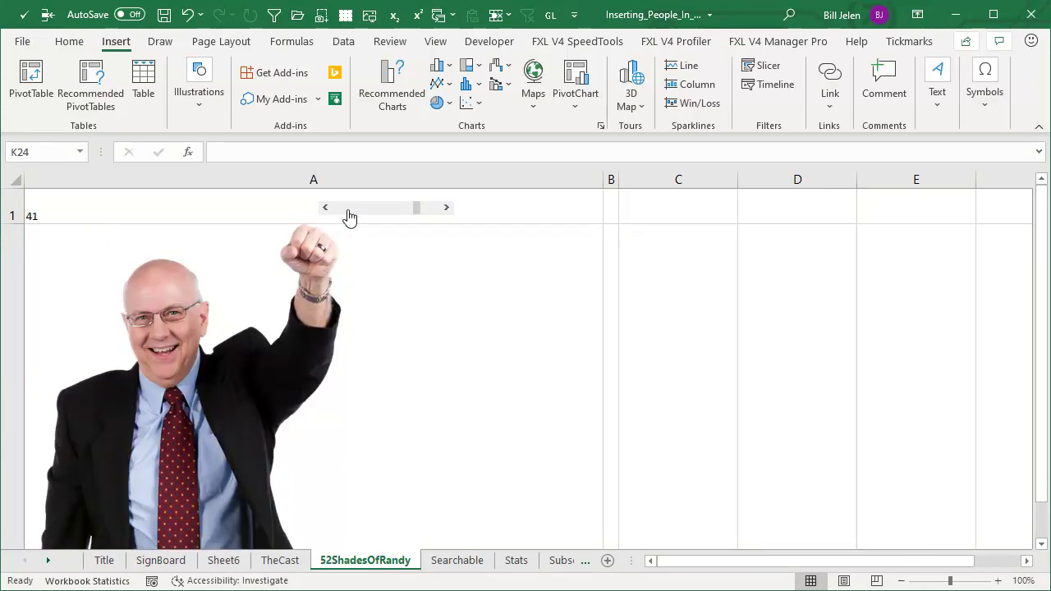
left_click(447, 210)
left_click(447, 210)
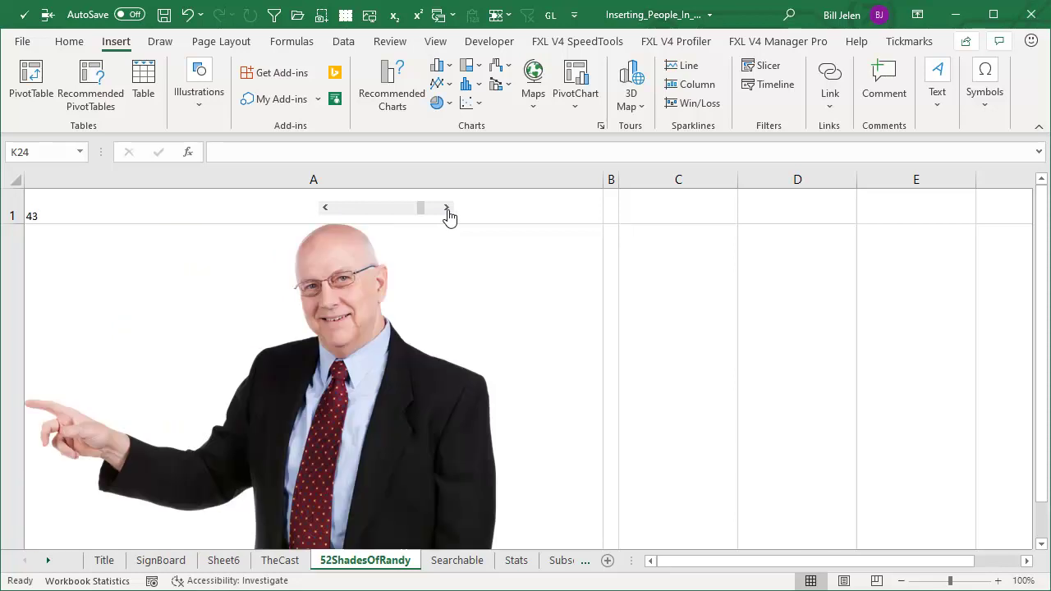
left_click(447, 210)
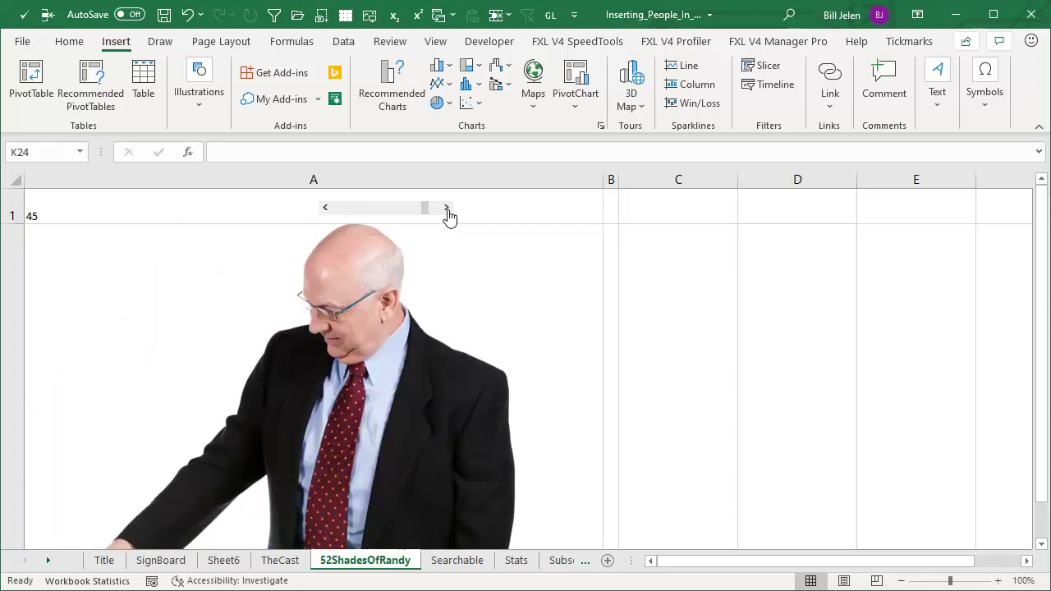
left_click(446, 211)
left_click(447, 210)
- Finish at pose 50, then go to the Searchable sheet and select cell H2
left_click(447, 210)
left_click(446, 211)
left_click(446, 210)
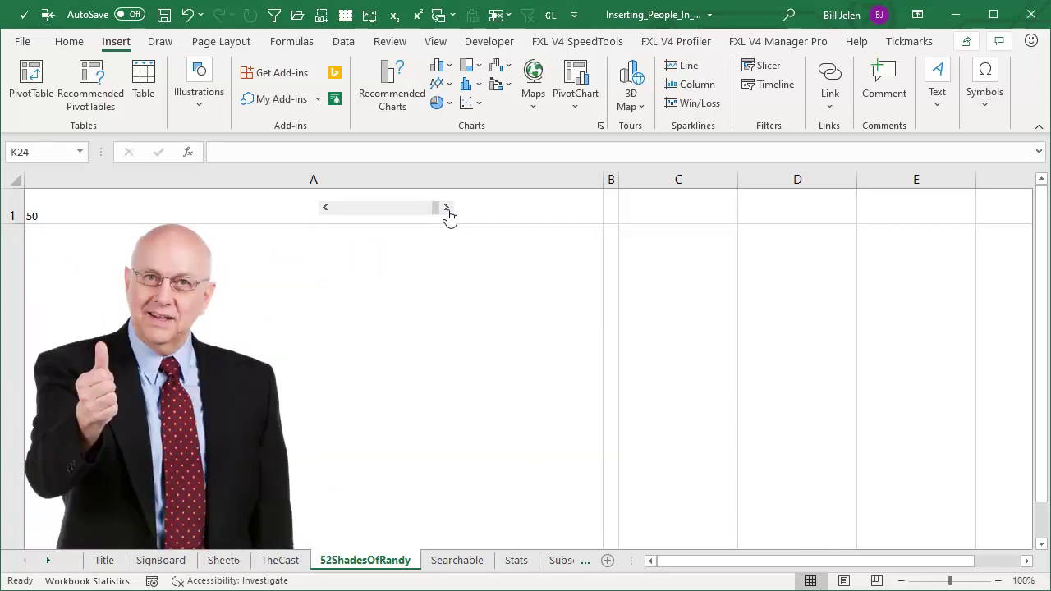
left_click(442, 560)
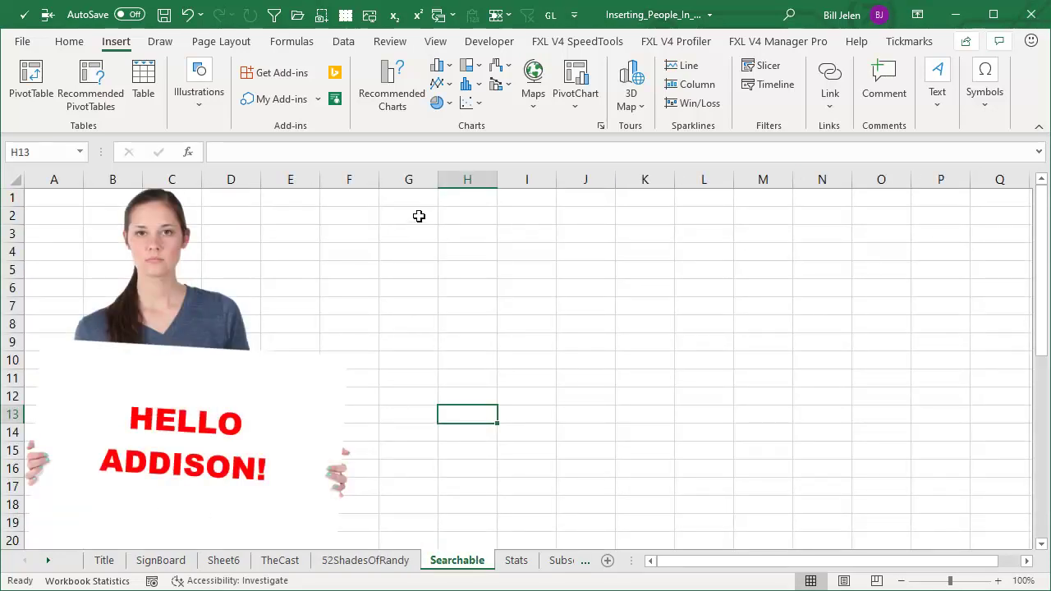
left_click(462, 217)
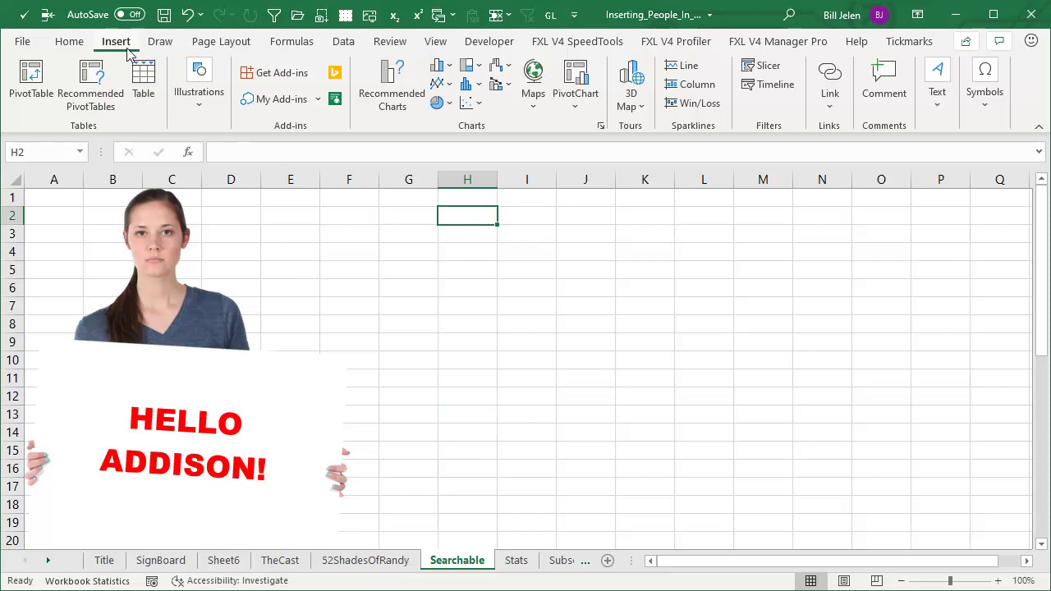
- Open the Icons gallery on its Cutout People collection
left_click(200, 95)
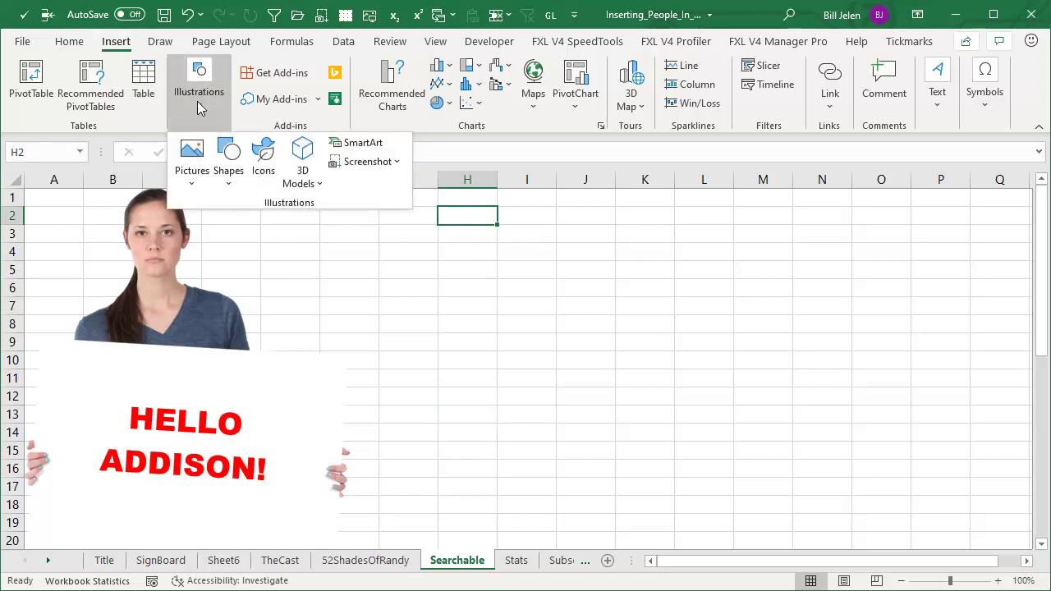
left_click(267, 166)
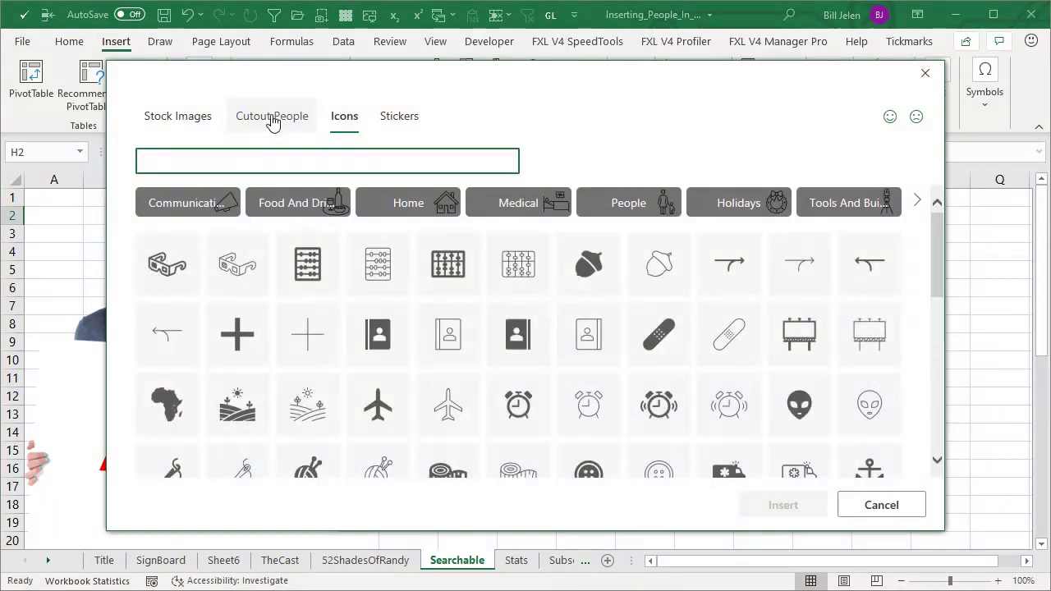
left_click(270, 117)
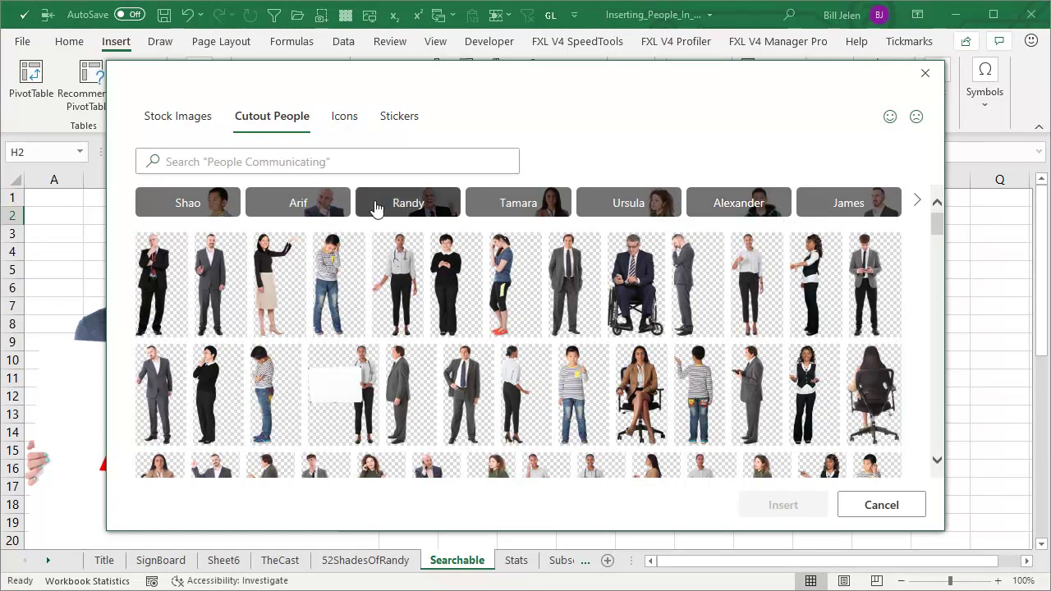
- Filter the cutout people to Shao, then Tamara, and select the search term
left_click(202, 208)
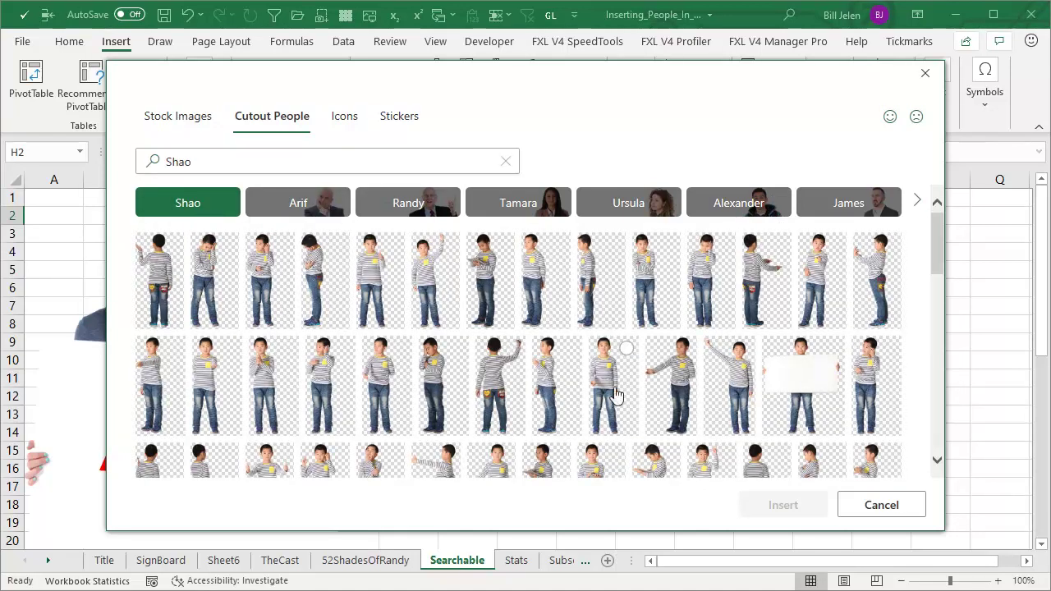
left_click(522, 211)
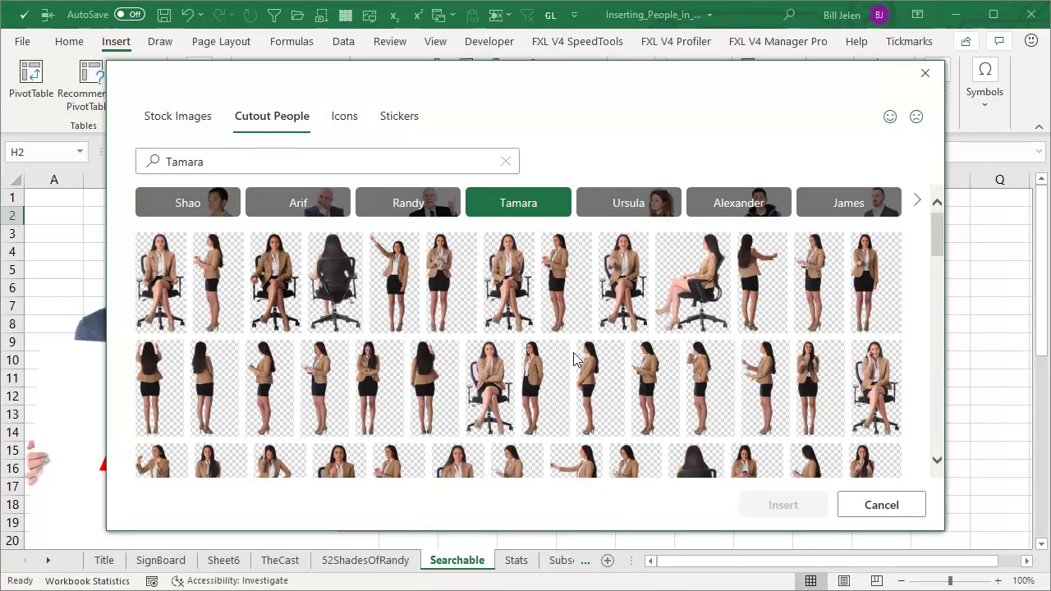
left_click(278, 161)
key("ctrl+a")
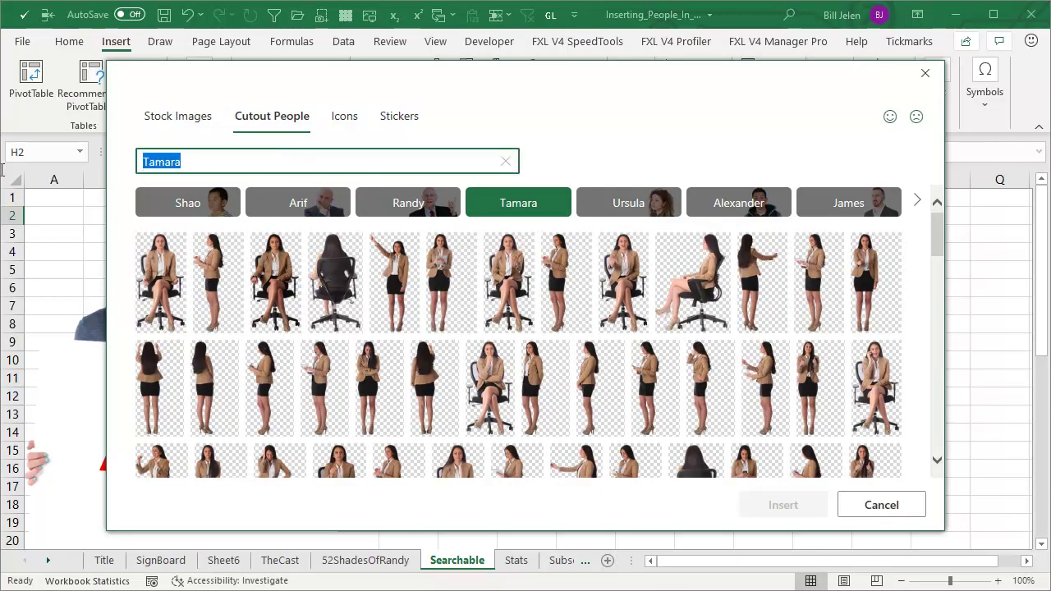
- Search the cutout people for happy, angry, point, sign, side and finally back
type("happy")
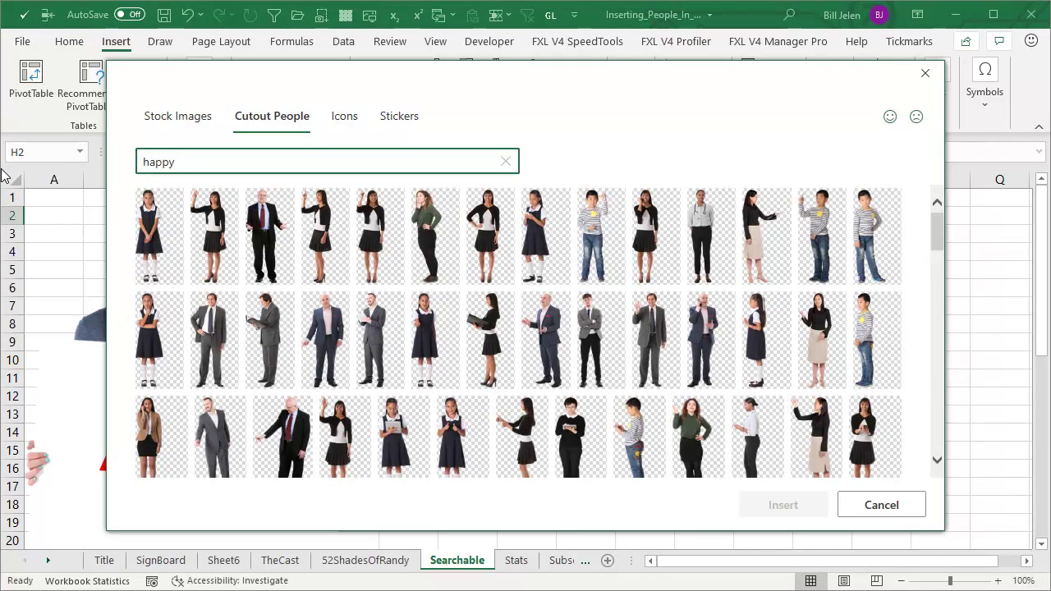
double_click(201, 156)
type("angry")
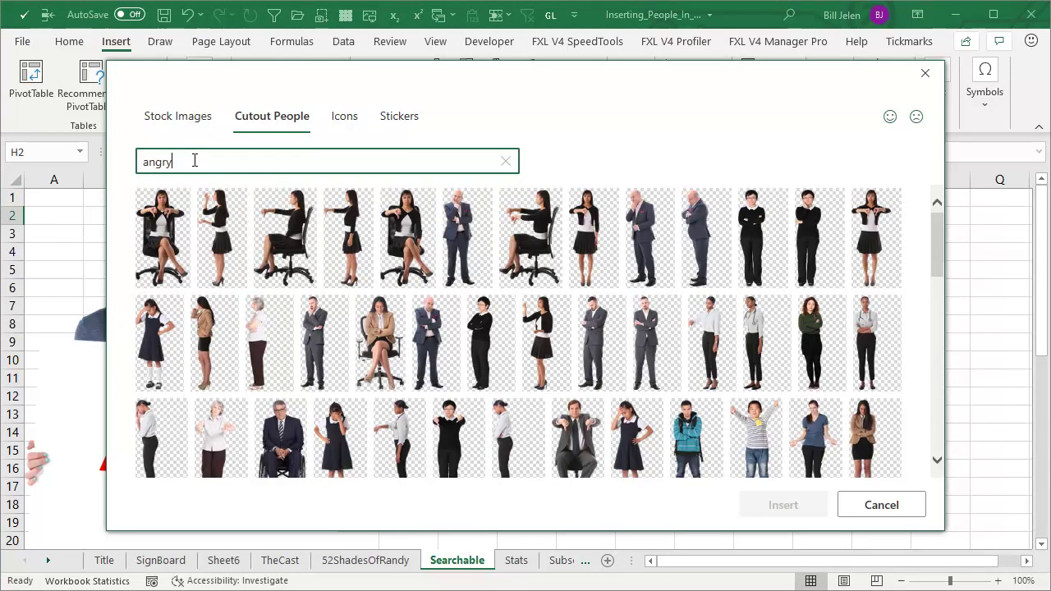
left_click_drag(175, 161, 51, 162)
type("point")
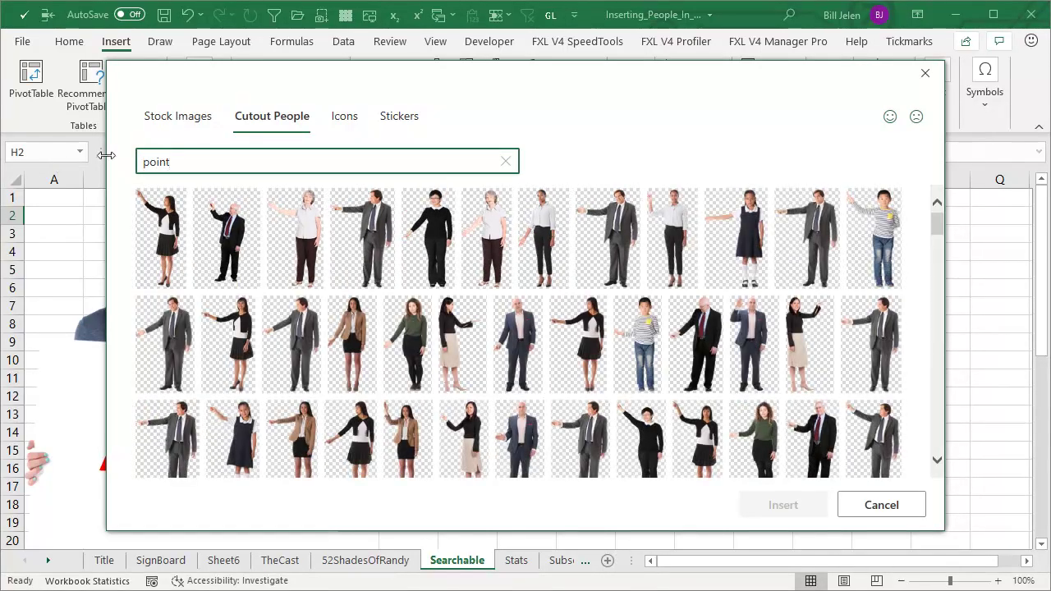
left_click_drag(192, 159, 105, 150)
type("sign")
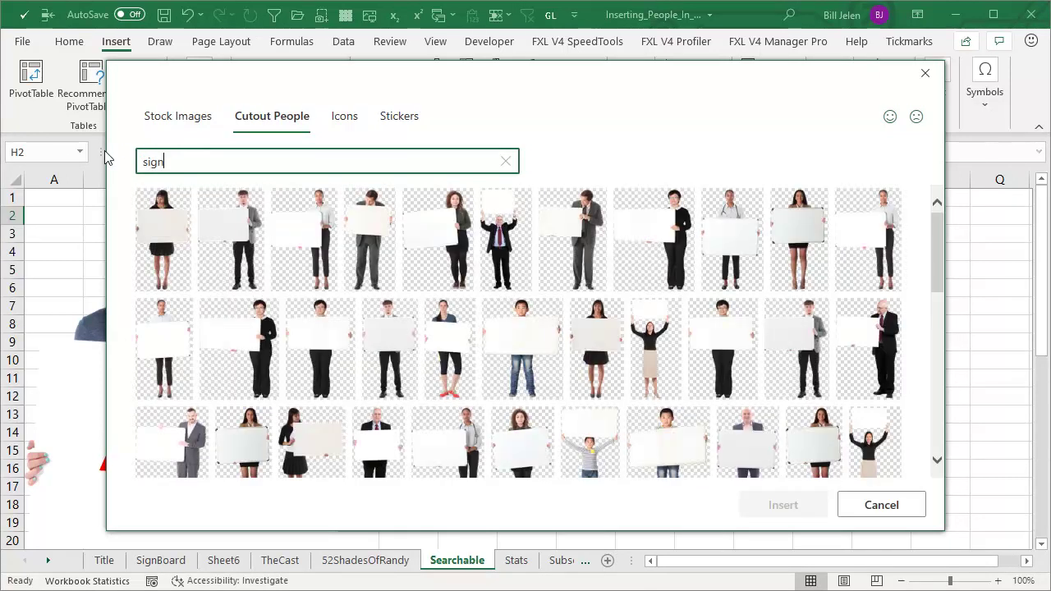
left_click_drag(178, 166, 104, 165)
type("side")
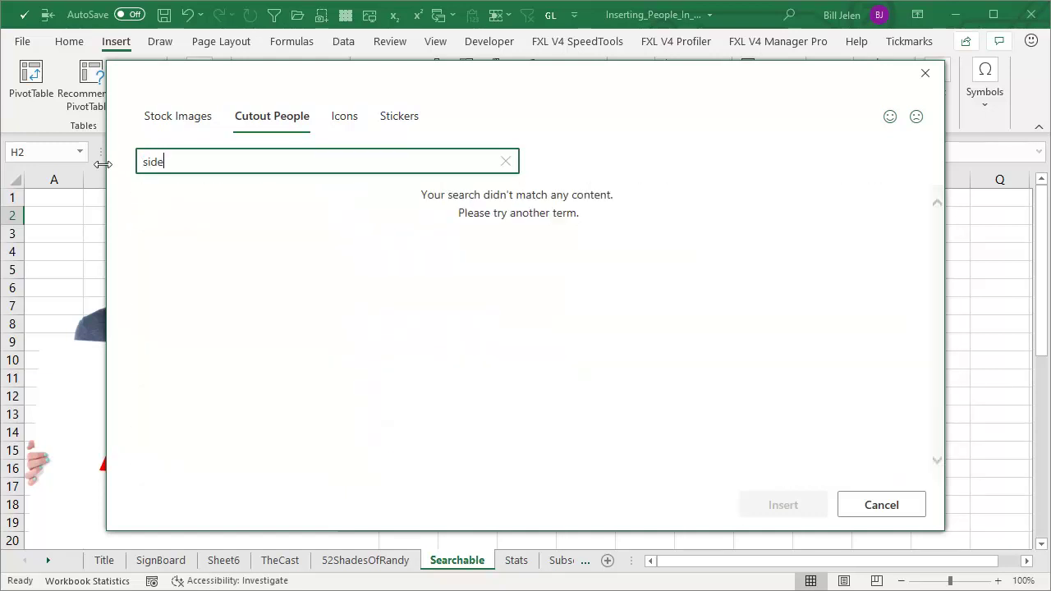
double_click(152, 164)
type("back")
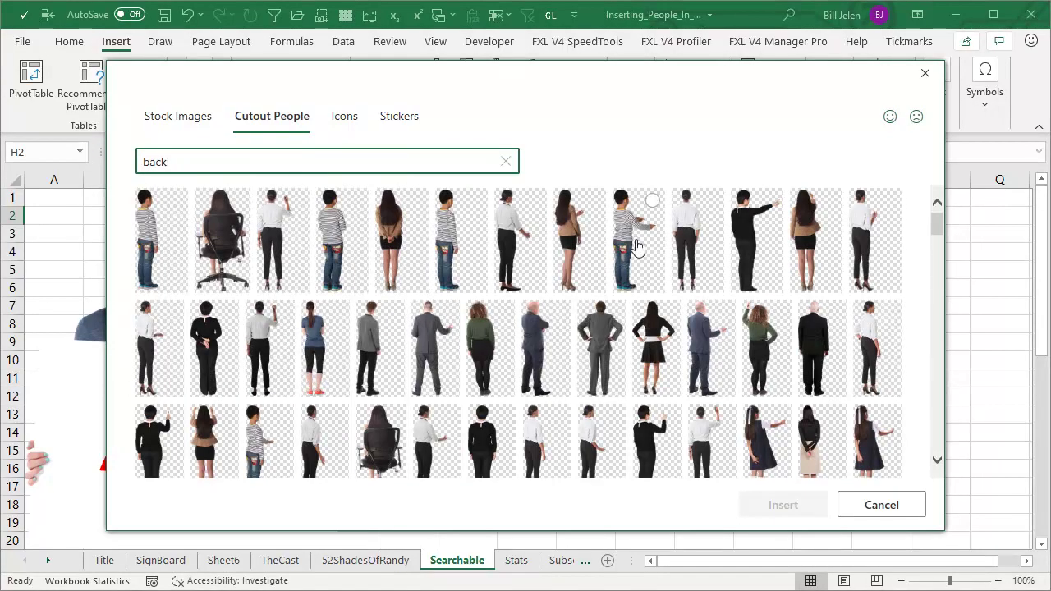
- Search the cutout people for profile, nurse and doctor, ending with sign
double_click(119, 161)
type("profile")
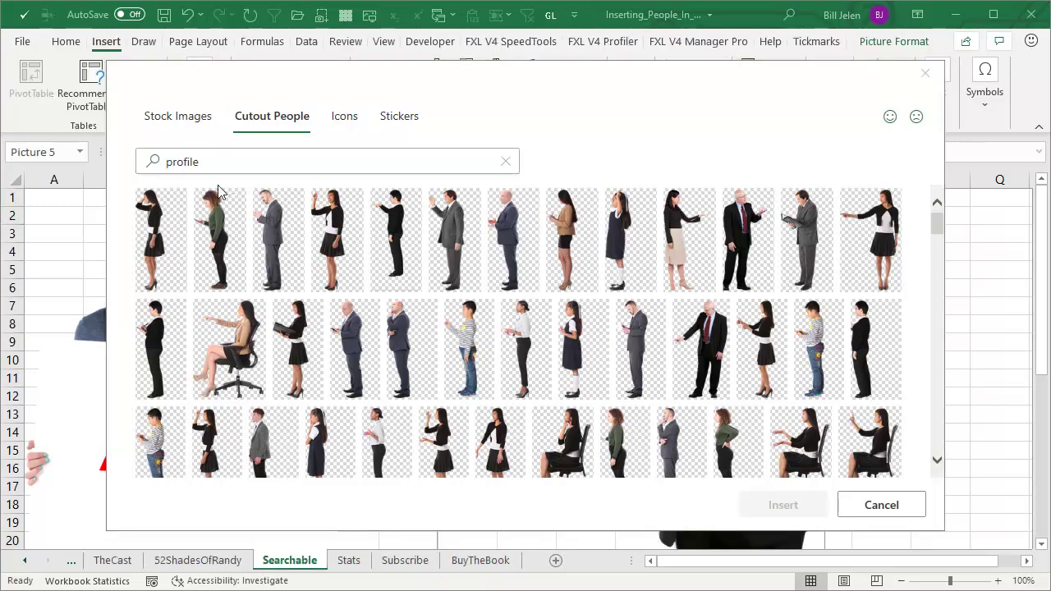
left_click(216, 161)
type("nurse")
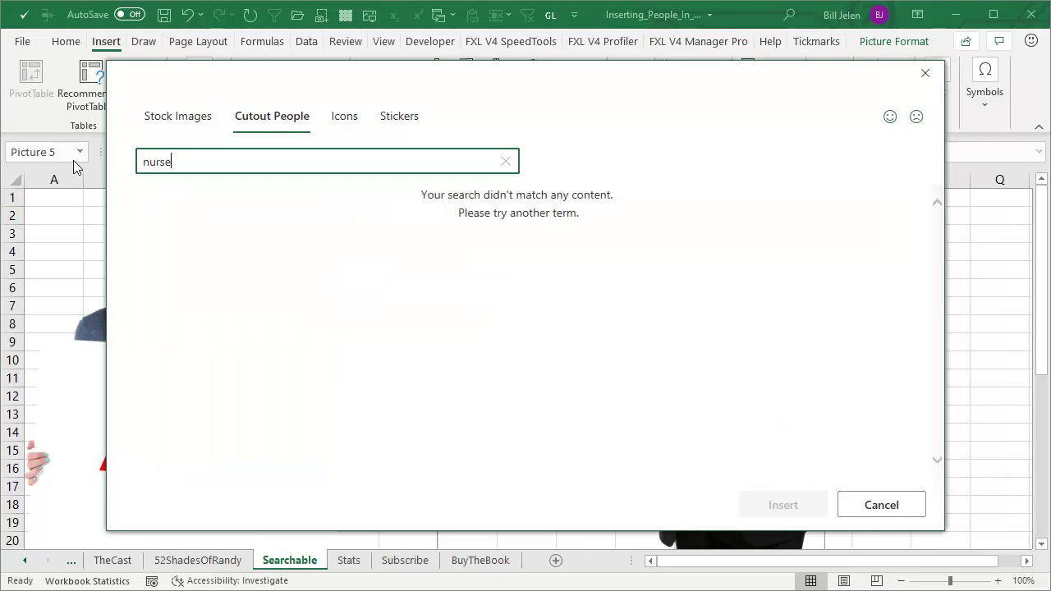
left_click_drag(181, 162, 132, 162)
type("doctor")
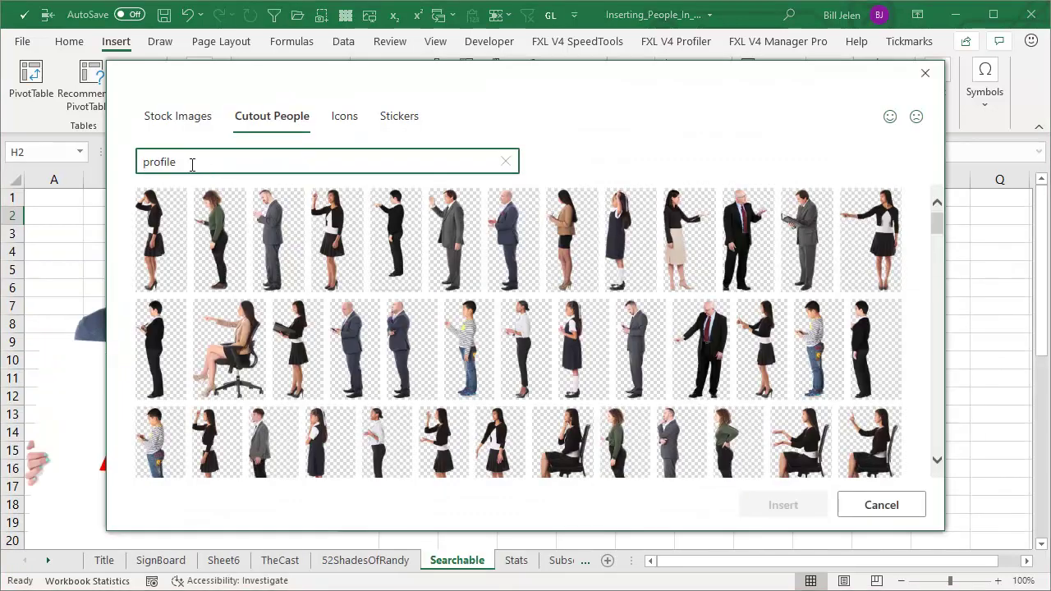
double_click(190, 160)
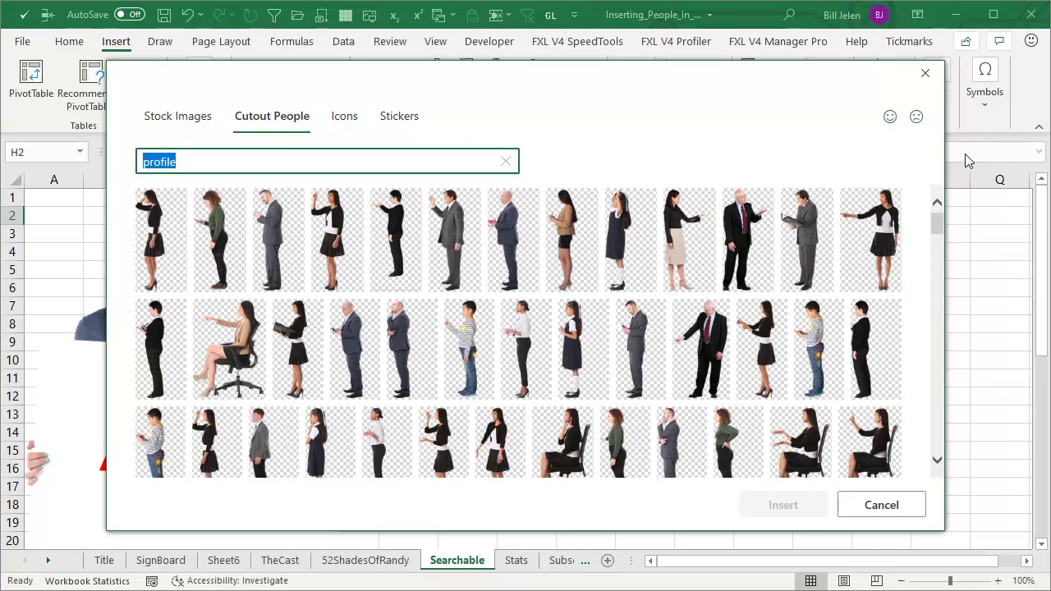
type("sign")
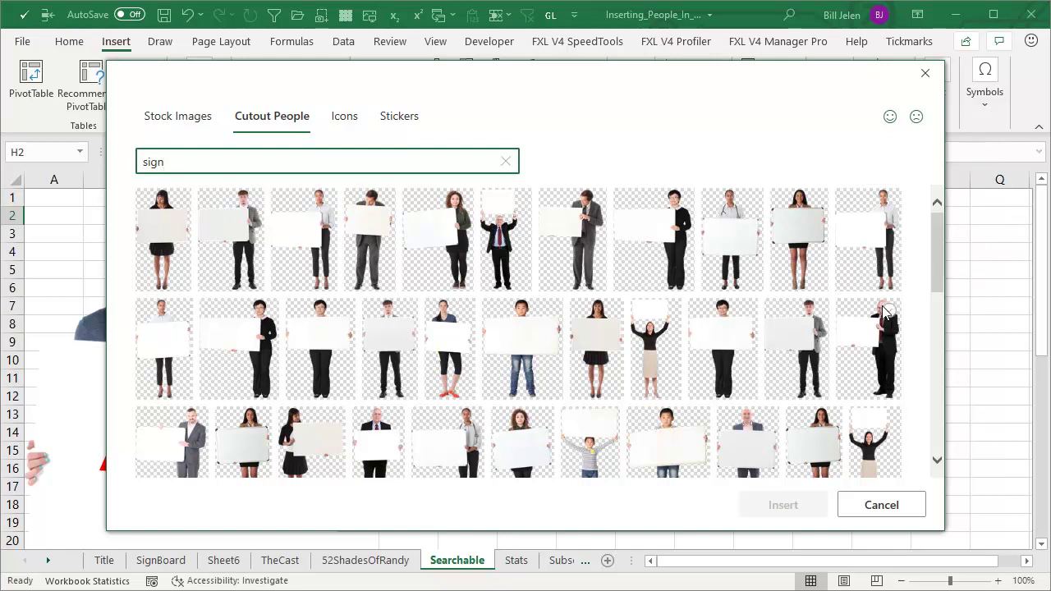
- Insert the suited man holding a blank sign and shrink him to 7.65" × 4.91"
left_click(886, 355)
left_click(815, 503)
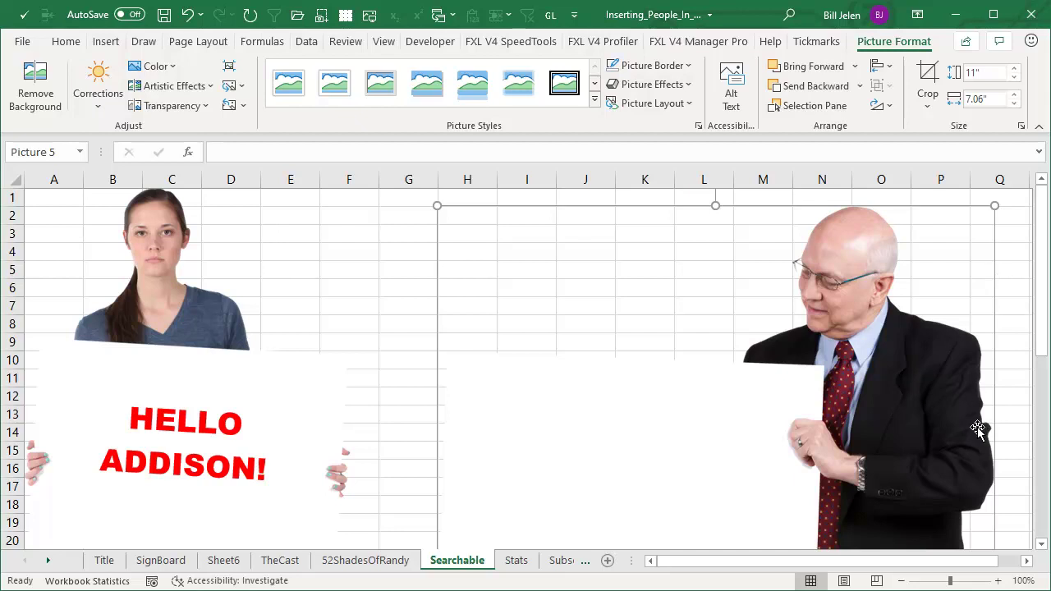
scroll(973, 410, "down", 10)
scroll(957, 474, "down", 2)
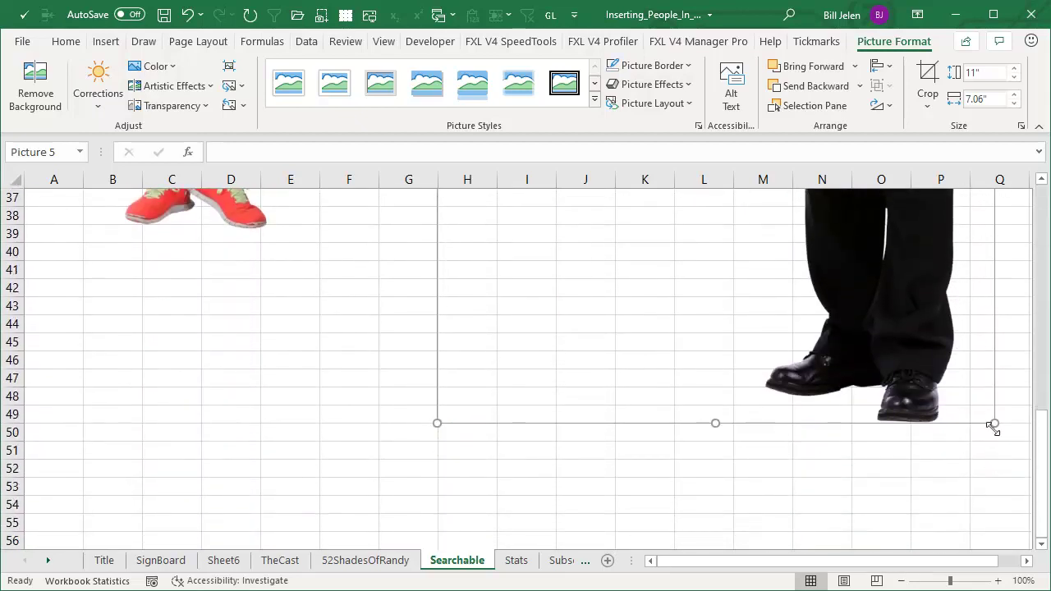
left_click_drag(993, 422, 846, 410)
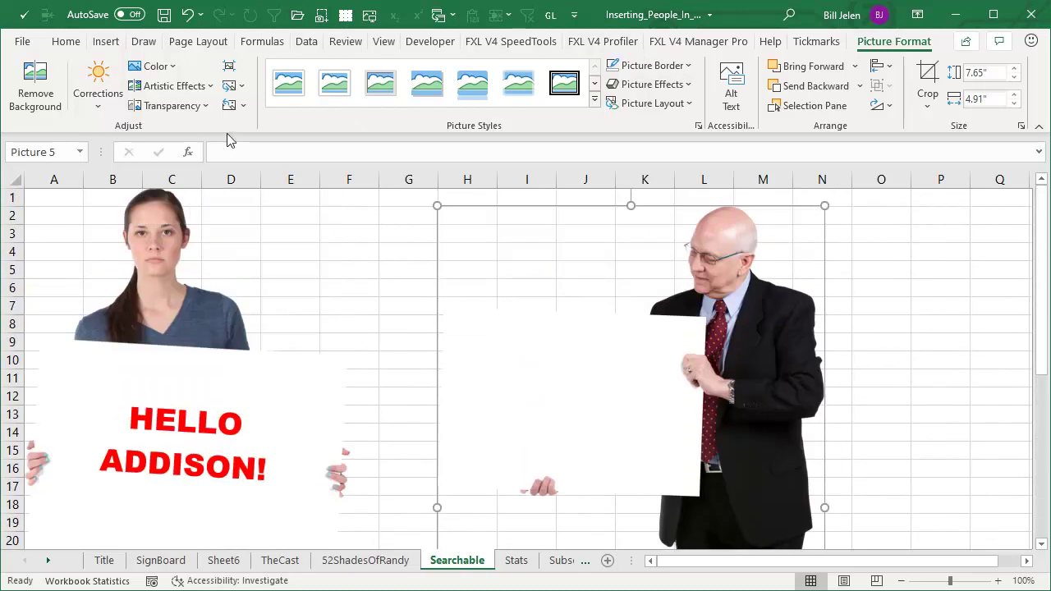
- Draw a text box over the man's blank sign
left_click(105, 38)
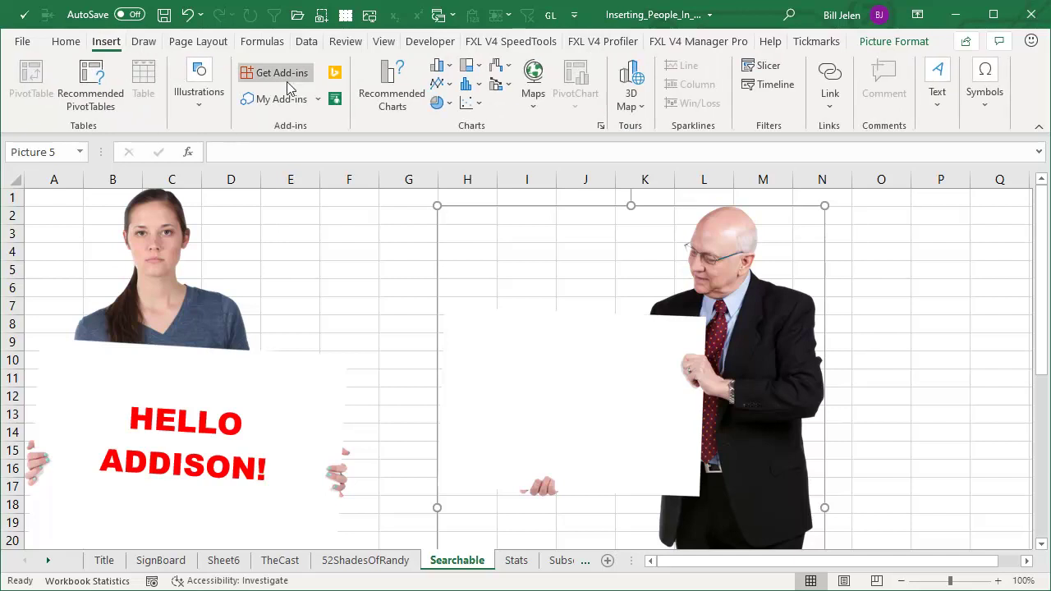
left_click(202, 111)
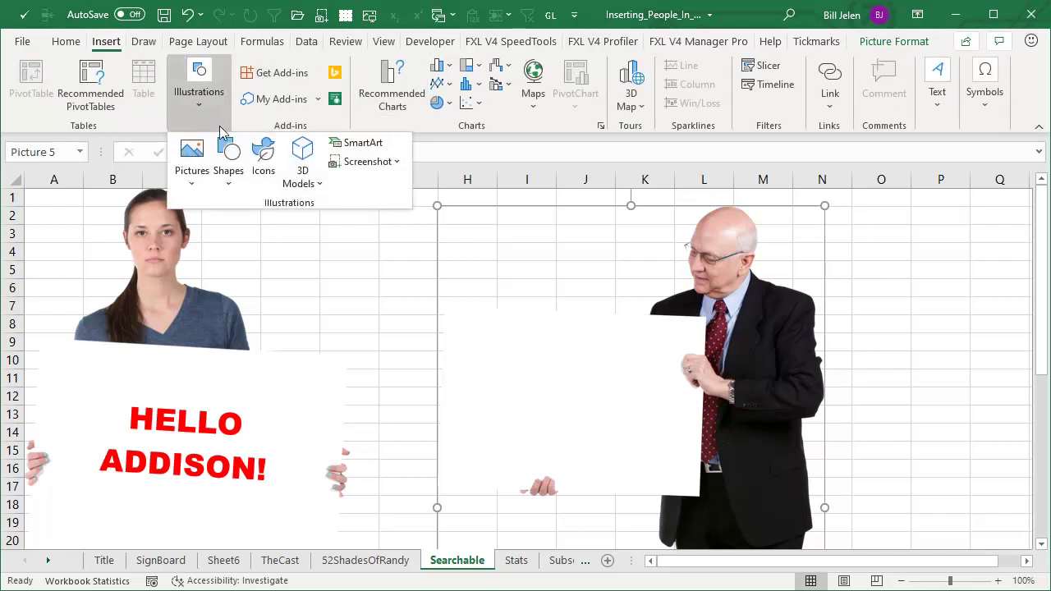
left_click(229, 177)
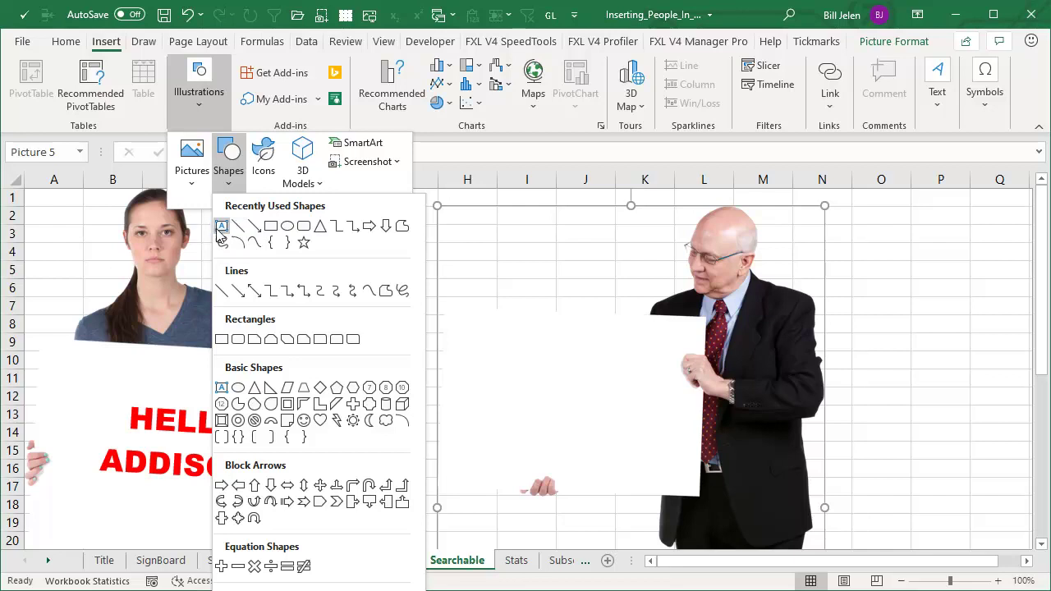
left_click(220, 227)
left_click_drag(463, 324, 666, 462)
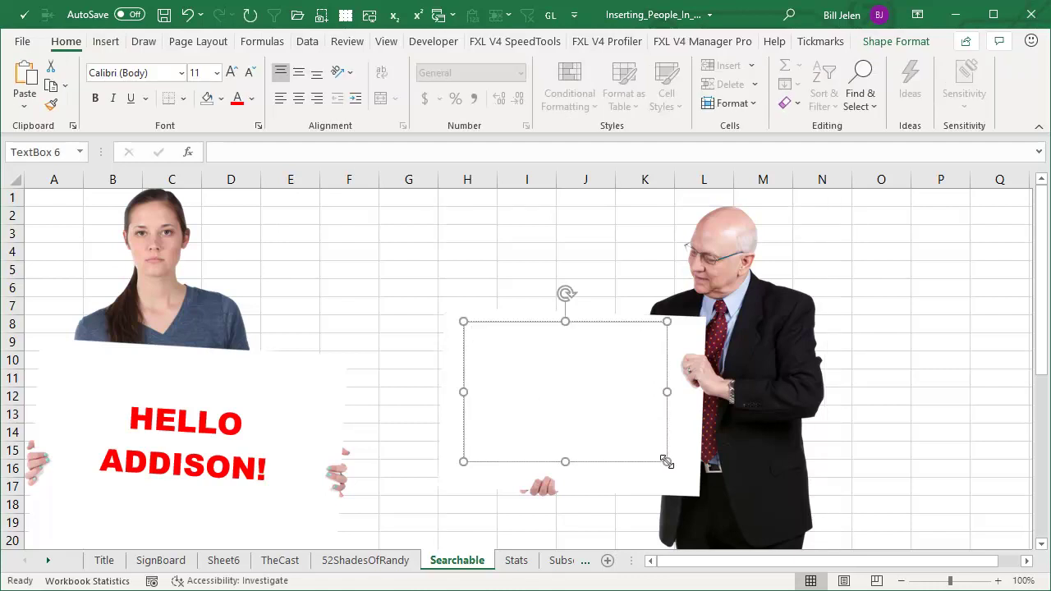
- Type the greeting 'HI I am Randy' into the text box
key("Escape")
key("Escape")
left_click_drag(570, 292, 567, 293)
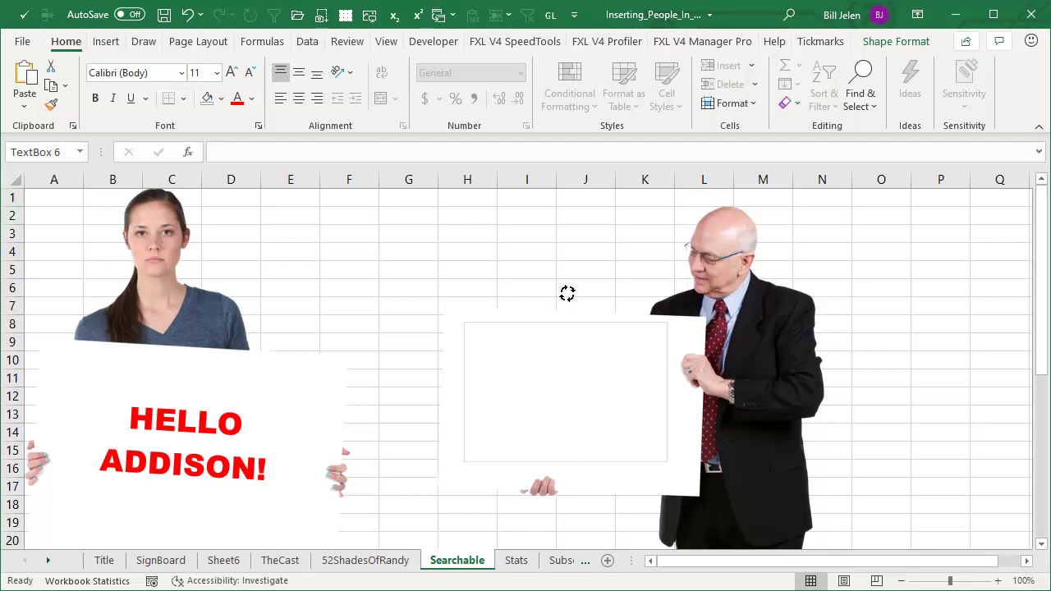
left_click(581, 359)
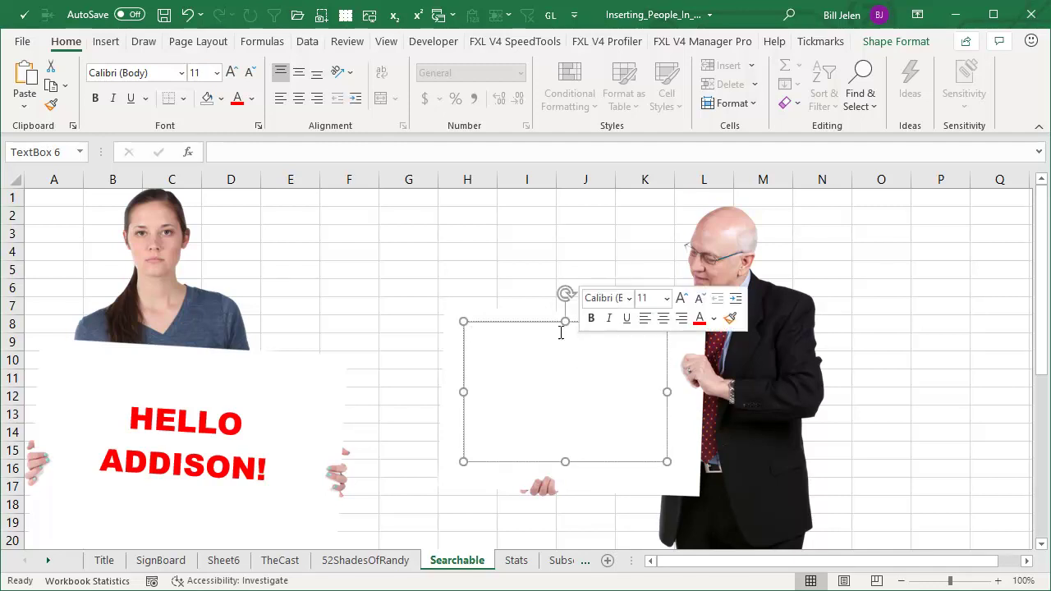
type("Hi;")
key("BackSpace")
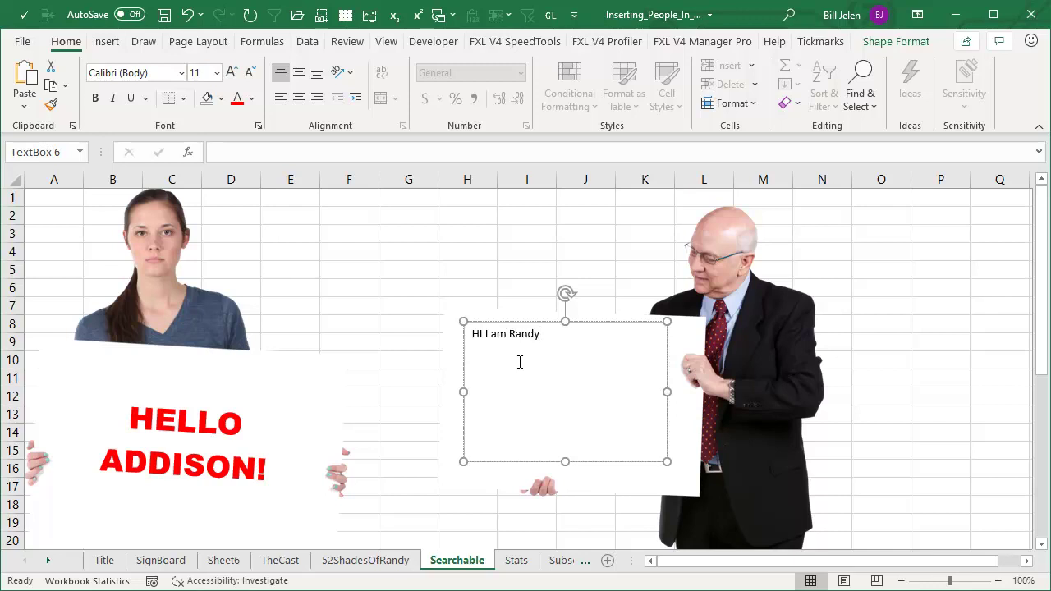
- Format the sign text as red, size 20 Arial Black, aligned middle and centre
left_click(531, 322)
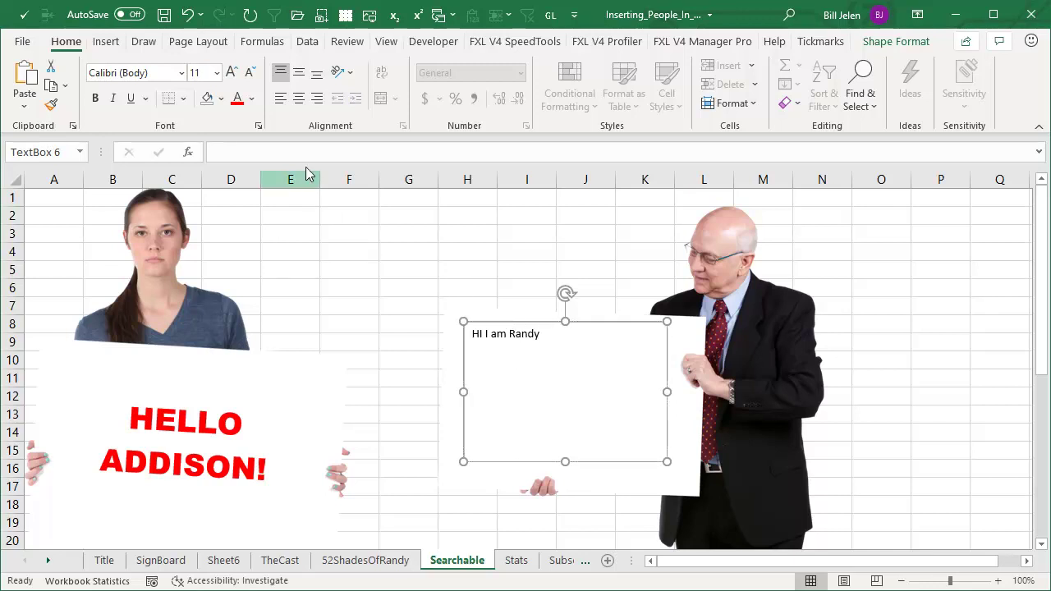
left_click(237, 97)
left_click(232, 73)
left_click(232, 72)
left_click(231, 72)
left_click(231, 72)
left_click(231, 72)
left_click(298, 77)
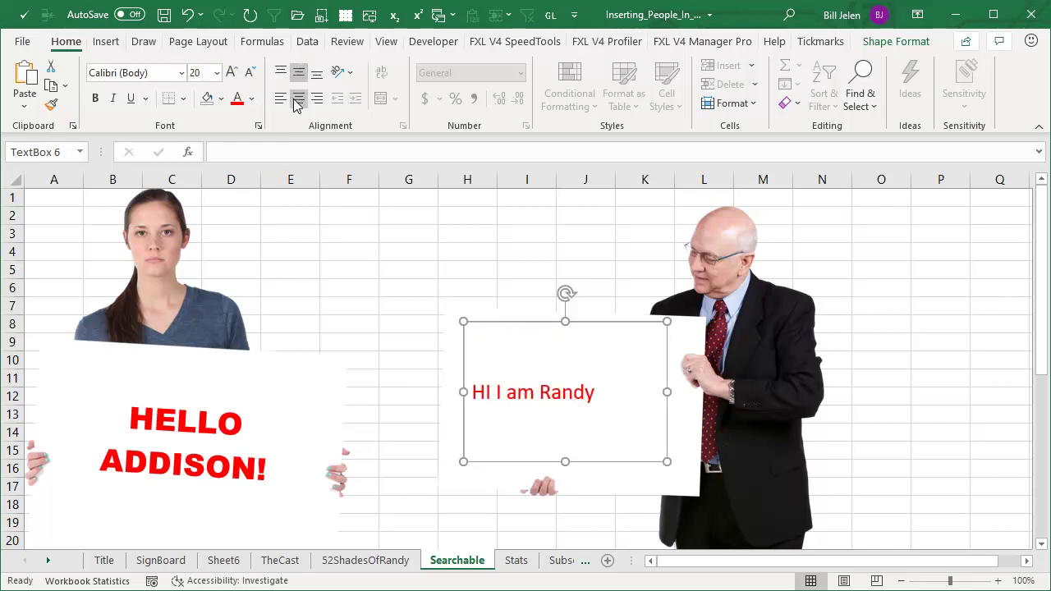
left_click(298, 99)
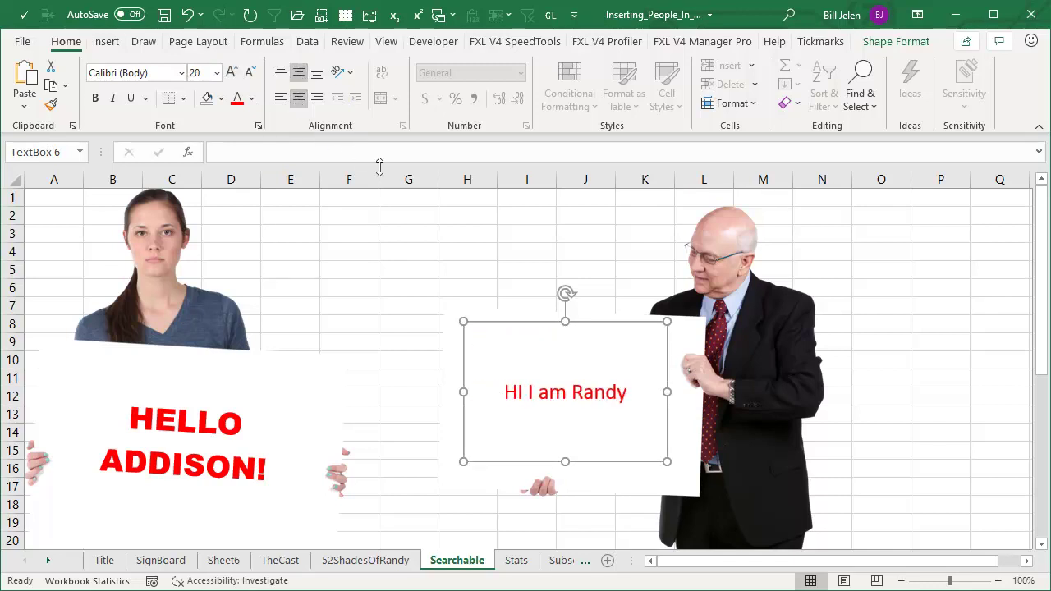
left_click(180, 72)
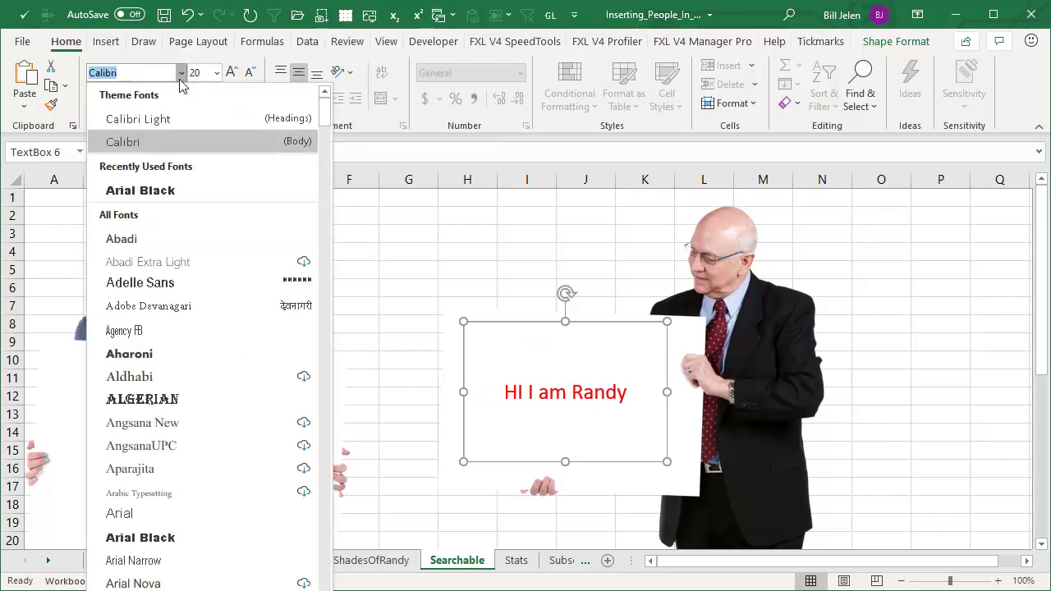
left_click(141, 538)
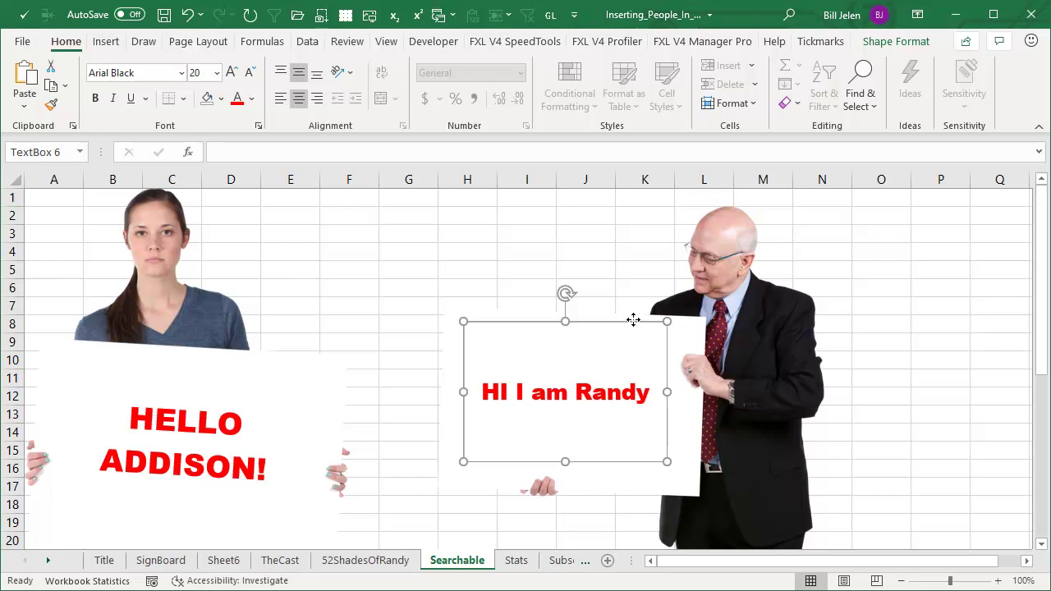
- Set the HI I am Randy text box to No Outline and No Fill
left_click(895, 41)
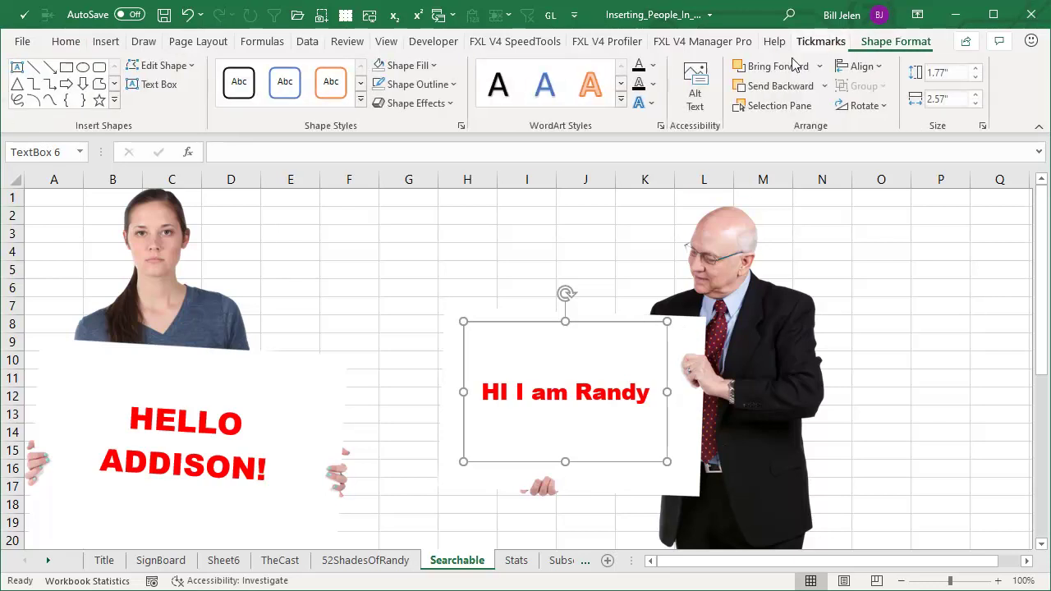
left_click(440, 85)
left_click(414, 336)
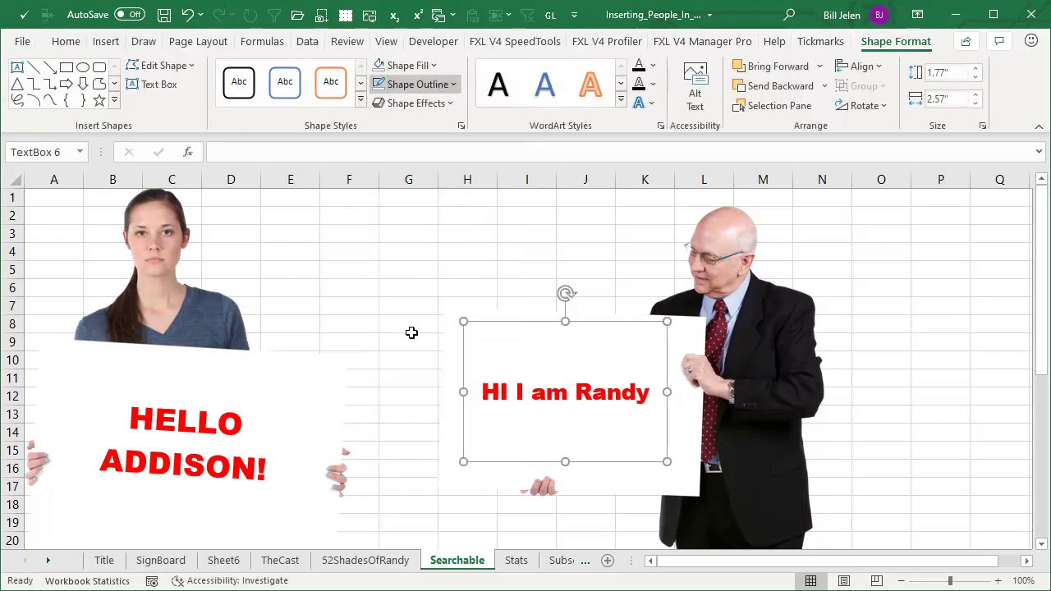
left_click(425, 66)
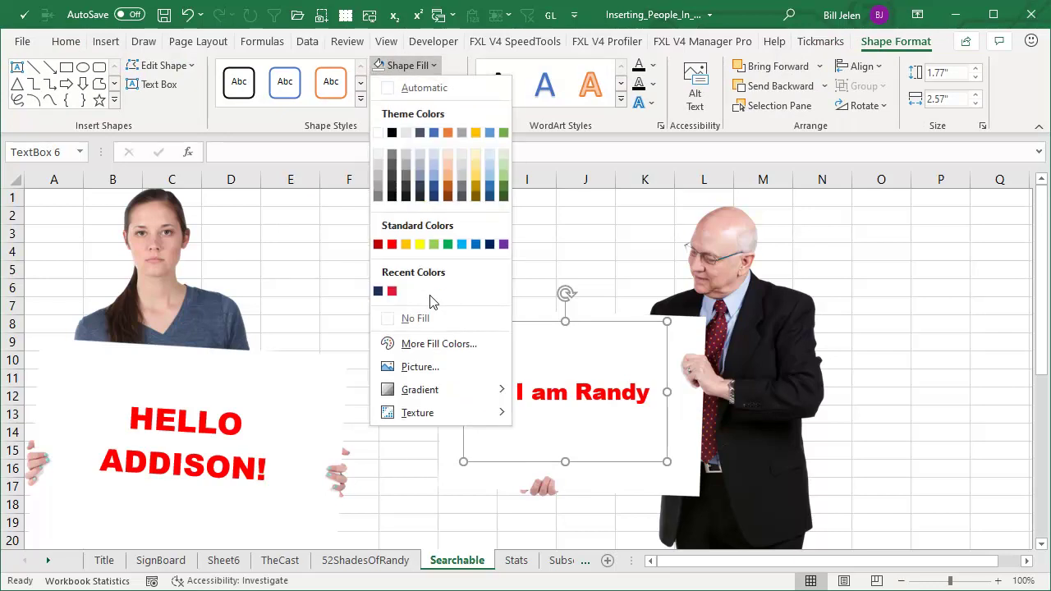
left_click(417, 316)
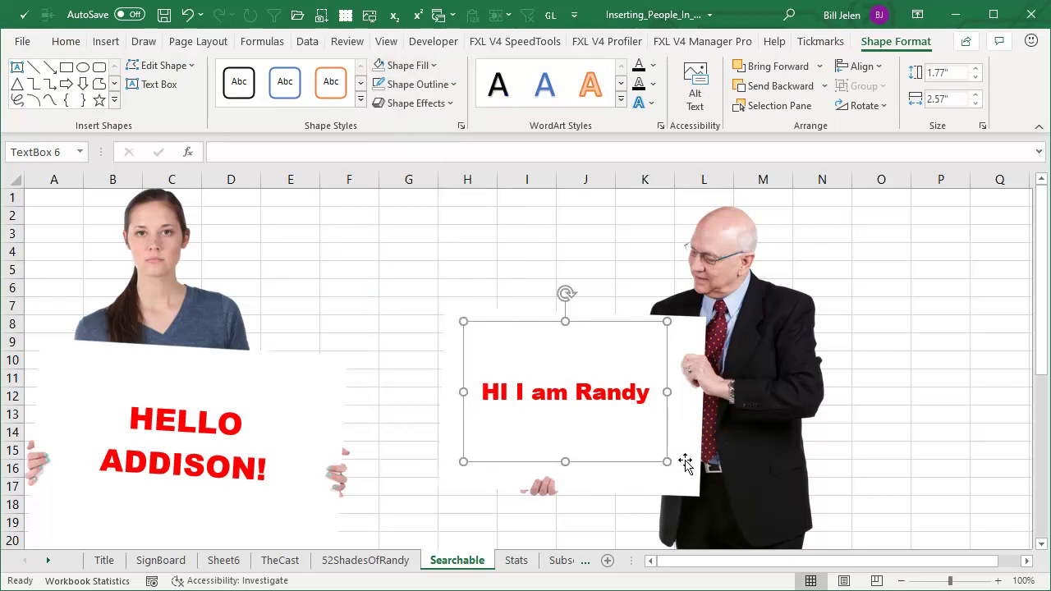
- Deselect to check the result, then reselect the HI I am Randy text box as a whole object
left_click(946, 430)
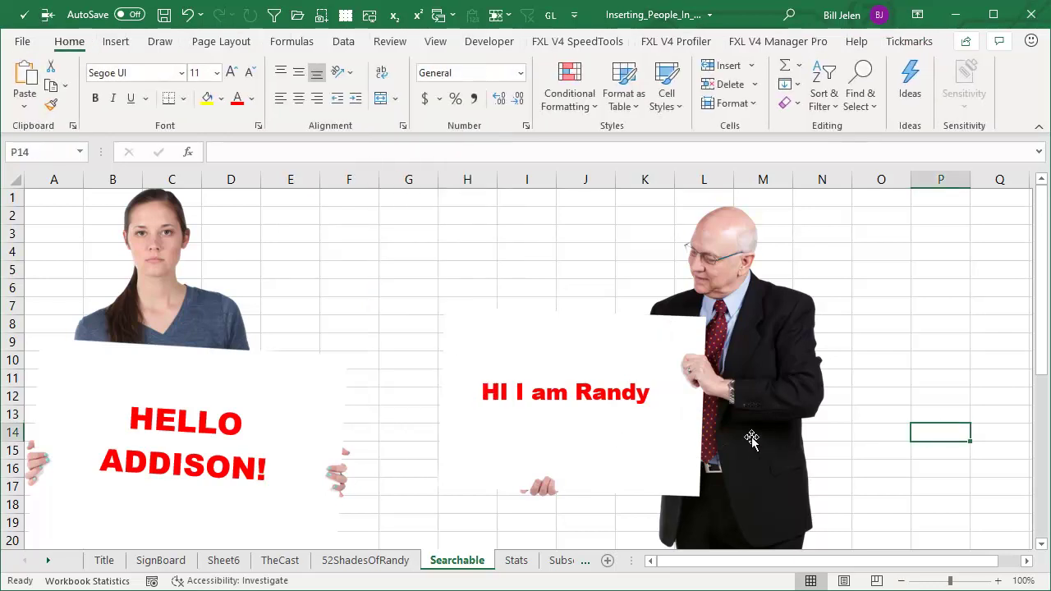
left_click(565, 375)
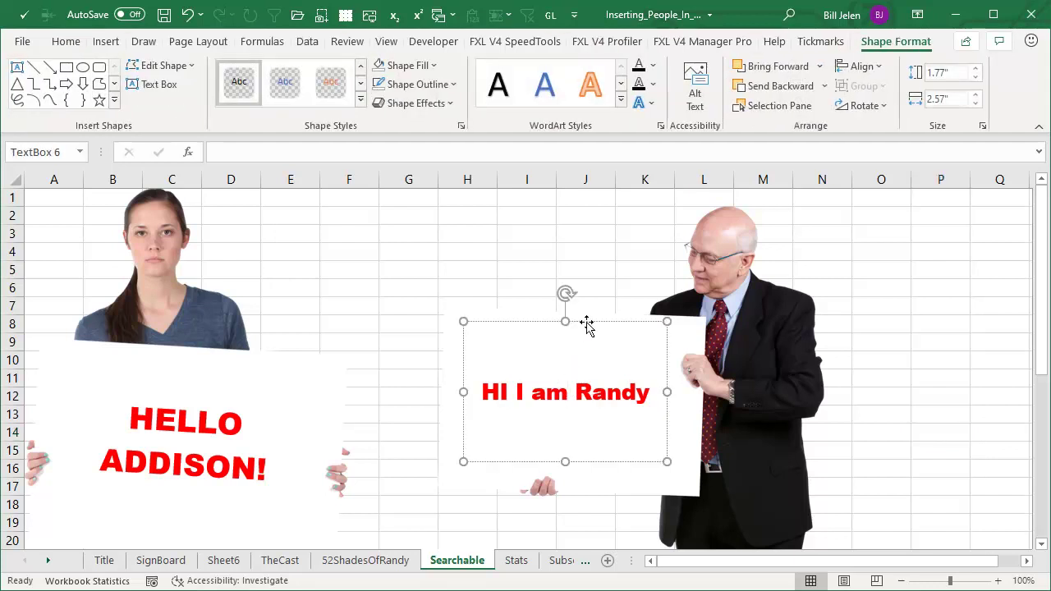
left_click(587, 315)
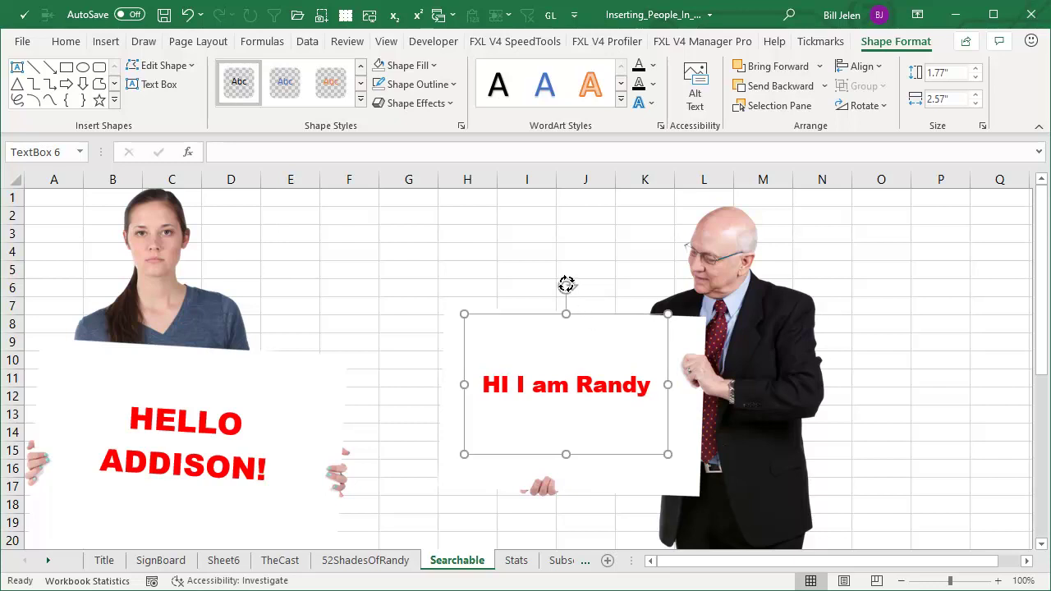
- Set the HI I am Randy text box rotation to 1° in the Format Shape pane
left_click_drag(566, 284, 566, 284)
left_click(866, 105)
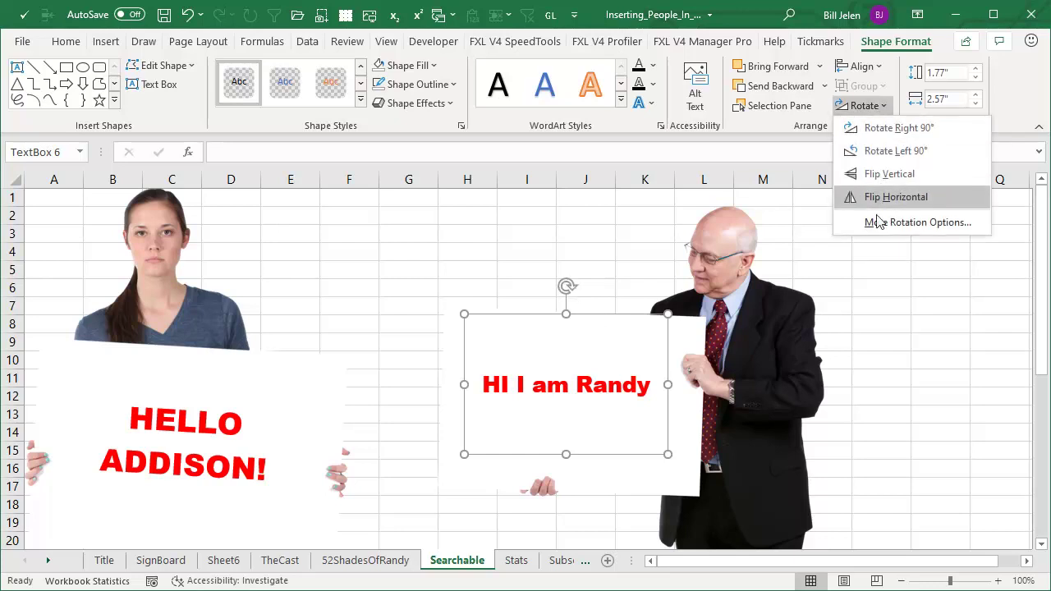
left_click(877, 223)
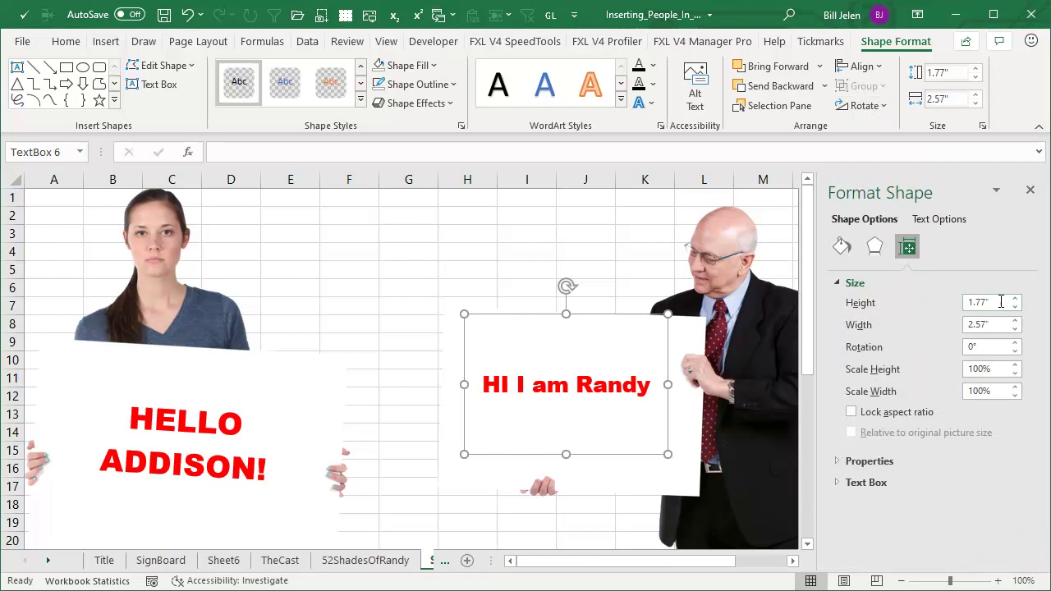
left_click(1015, 343)
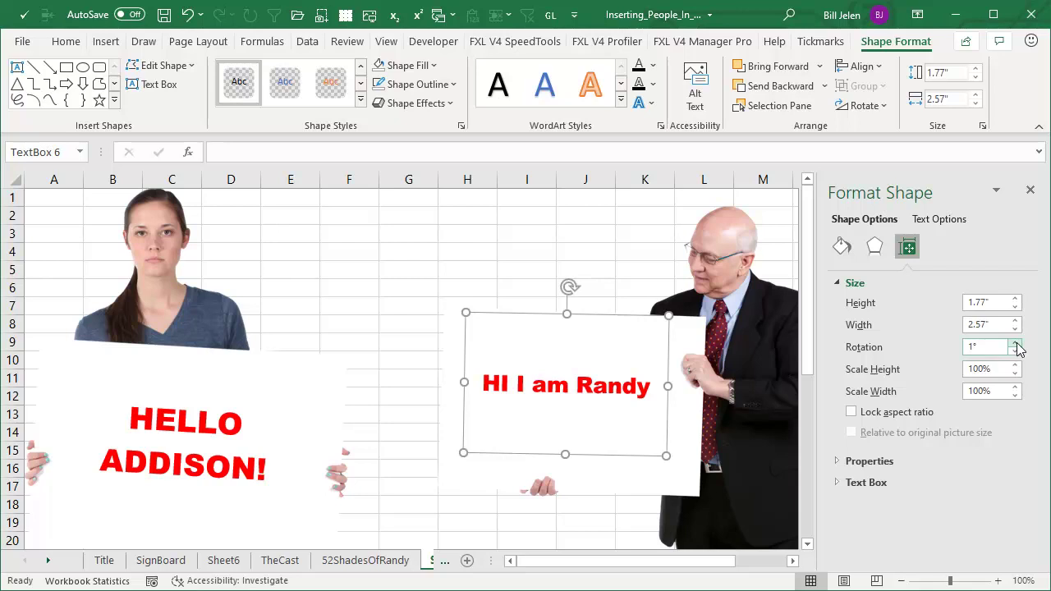
left_click(884, 106)
left_click(883, 106)
- Compare the Randy and HELLO ADDISON! picture sizes, then close the Format Picture pane
left_click(605, 242)
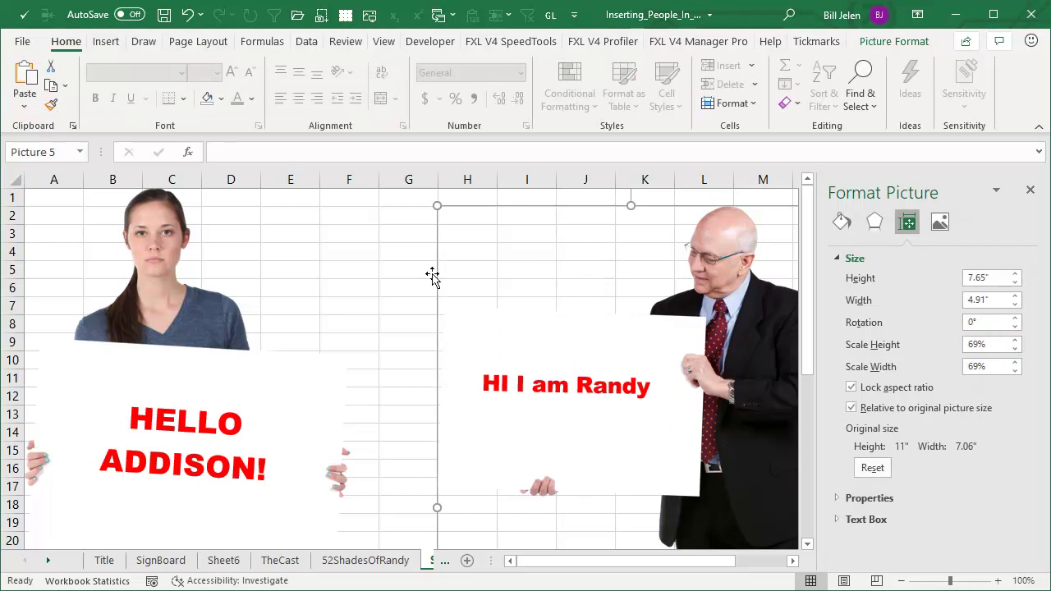
left_click(348, 235)
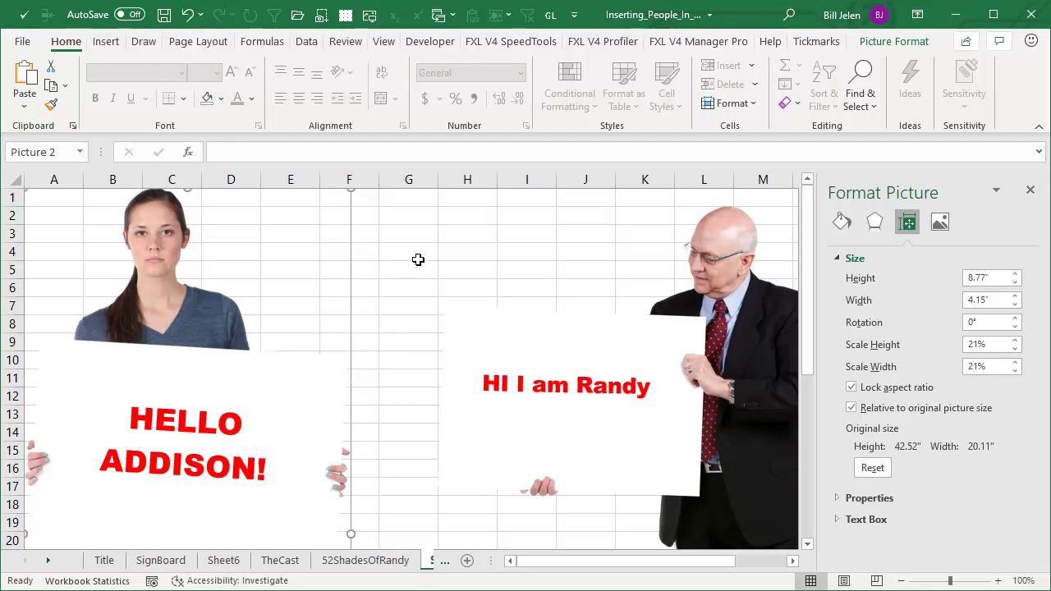
left_click(1031, 189)
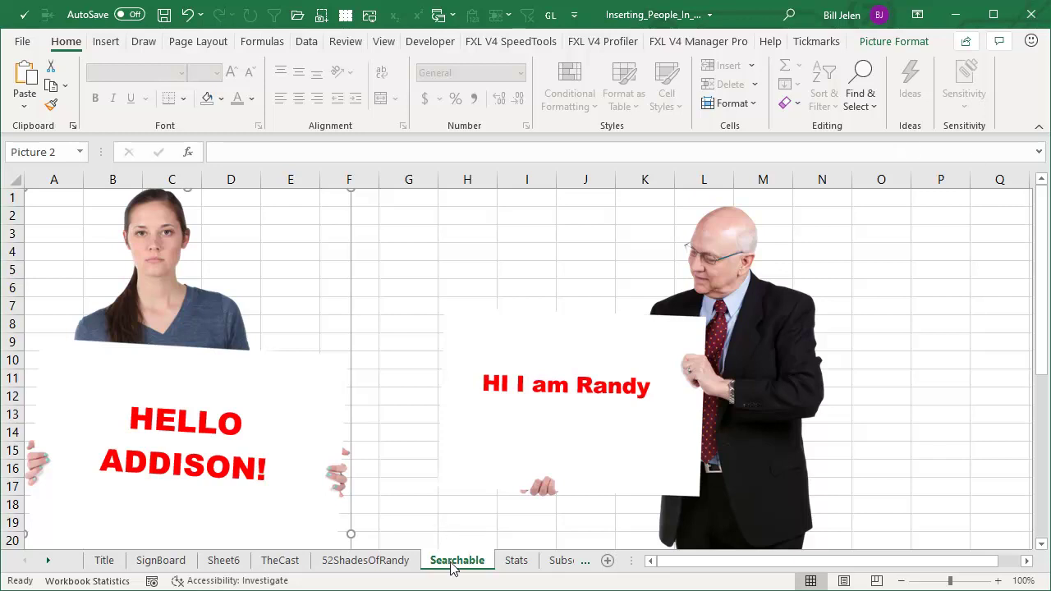
- Go to the Subscribe sheet, then on to the BuyTheBook sheet with Ctrl+PageDown
left_click(558, 560)
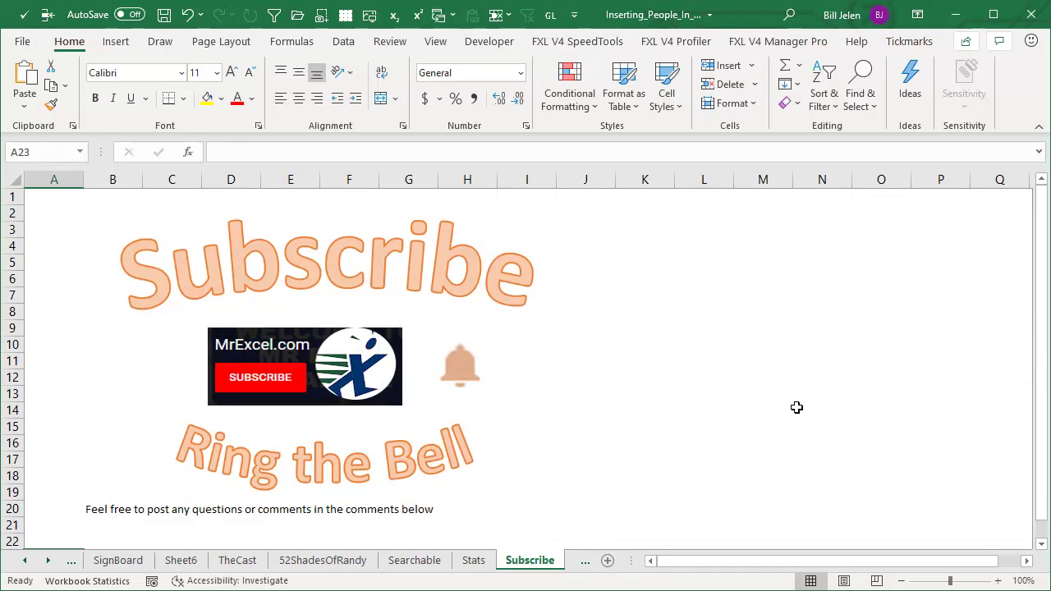
key("ctrl+Page_Down")
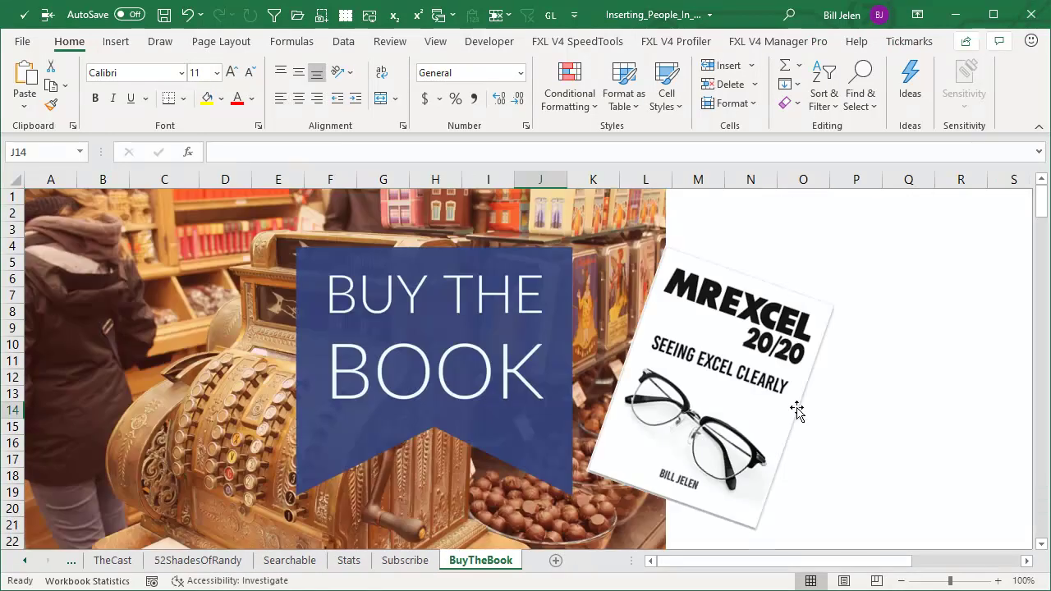